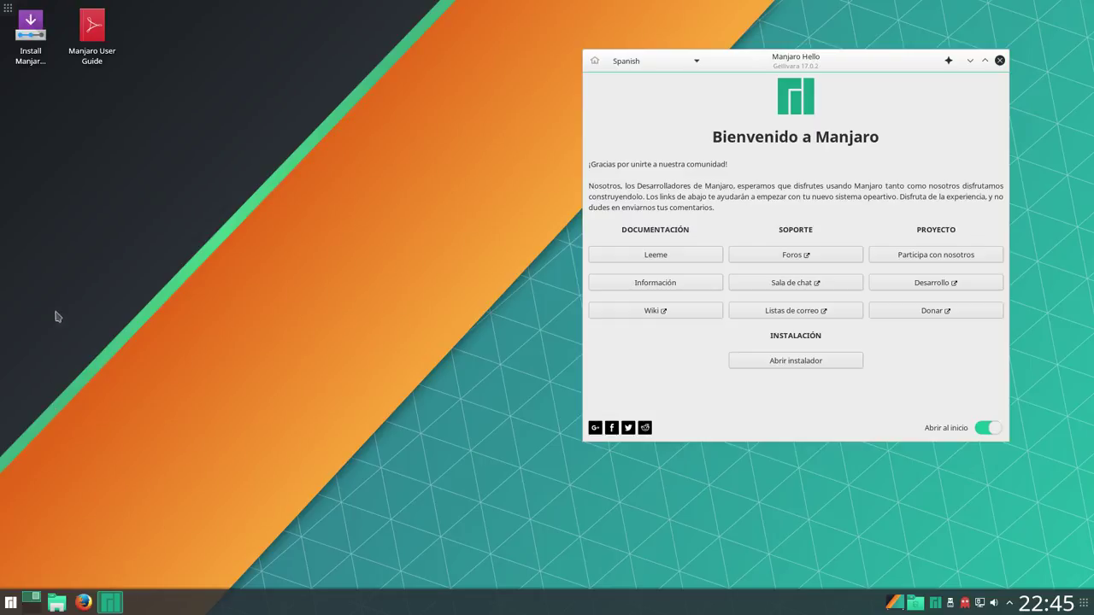
# Launch the Manjaro installer in Spanish, minimise Manjaro Hello, centre the installer, and accept the welcome page
pyautogui.click(31, 33)
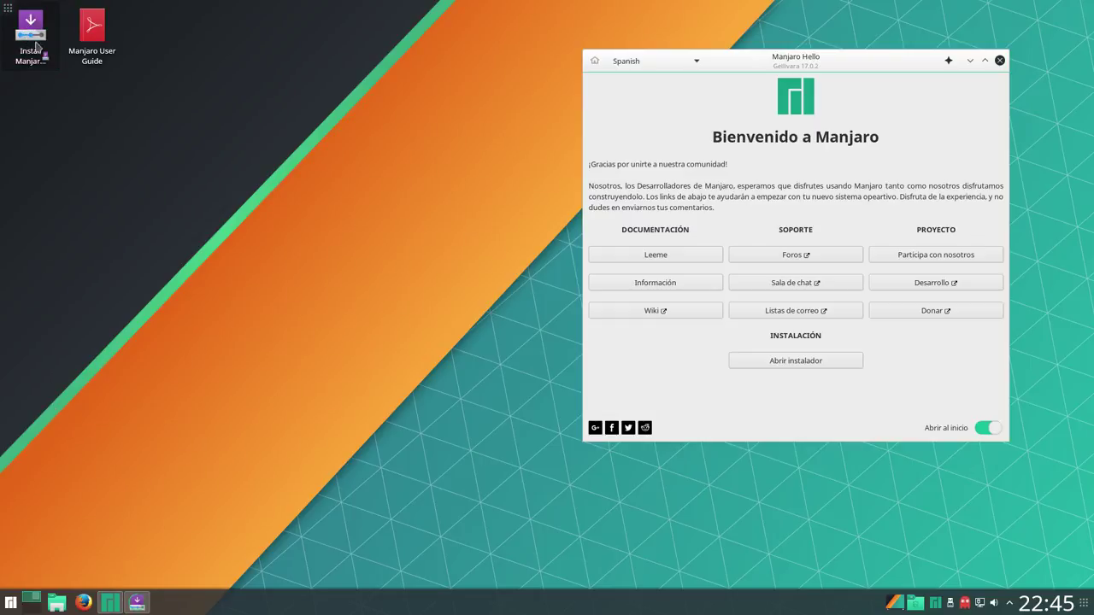
pyautogui.click(793, 361)
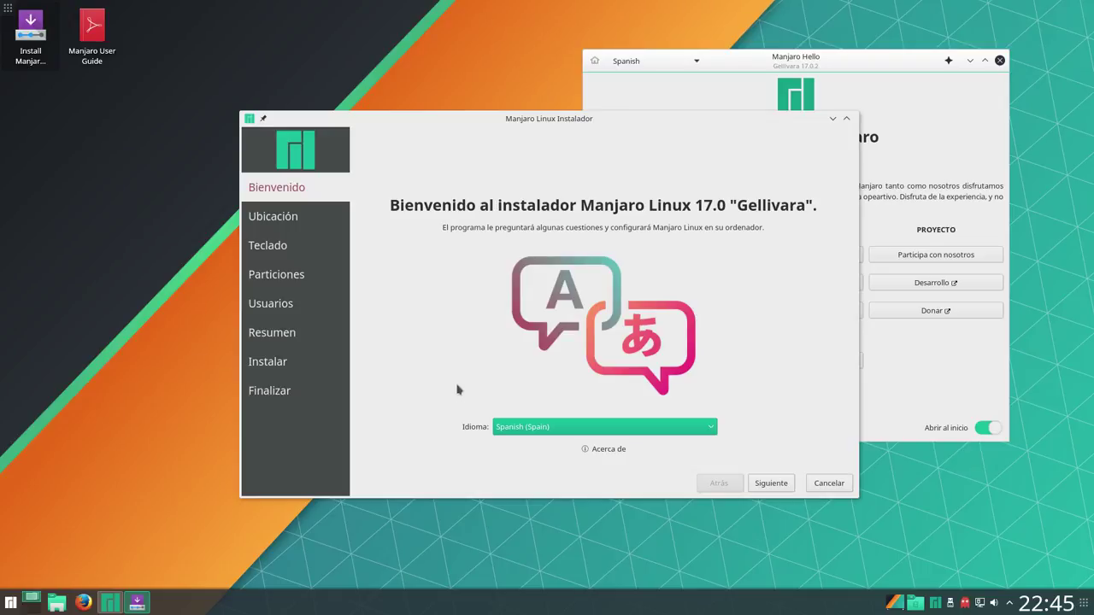
pyautogui.click(962, 58)
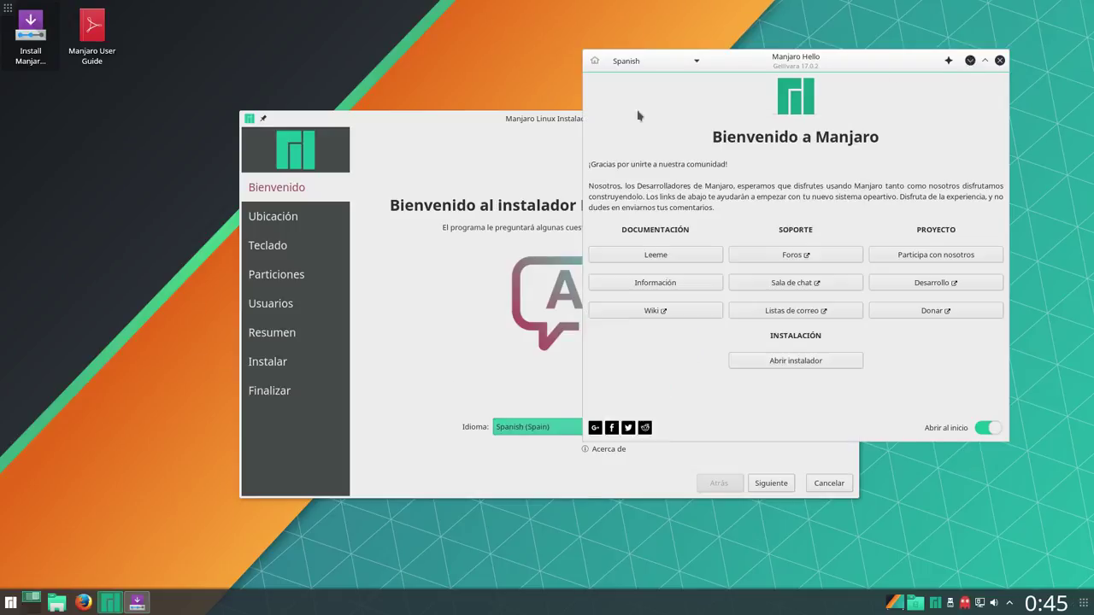
pyautogui.moveTo(572, 119); pyautogui.dragTo(516, 72)
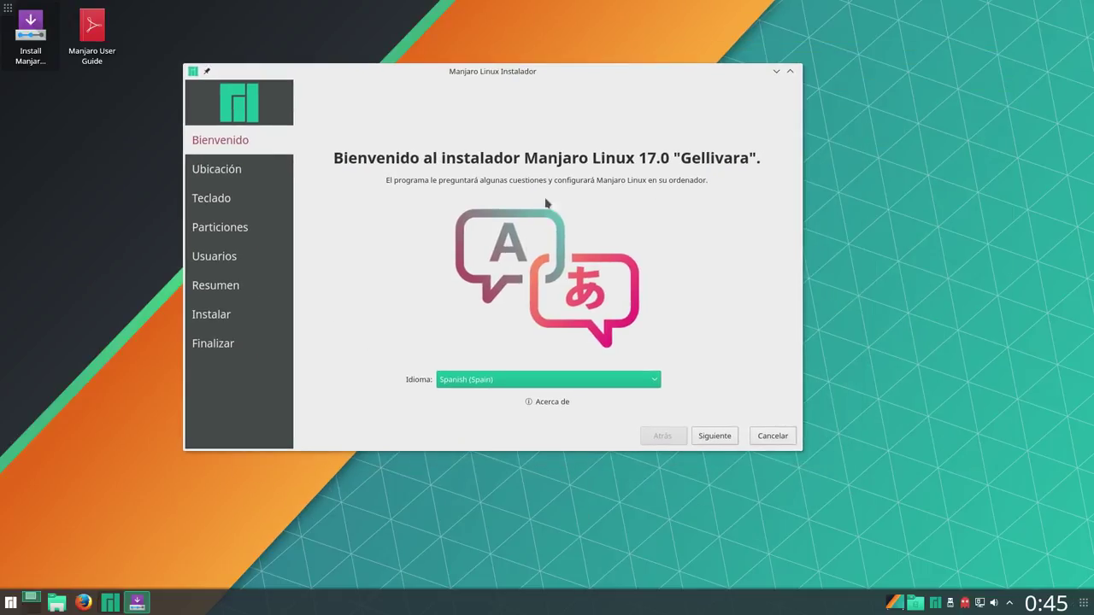
pyautogui.moveTo(516, 74); pyautogui.dragTo(555, 72)
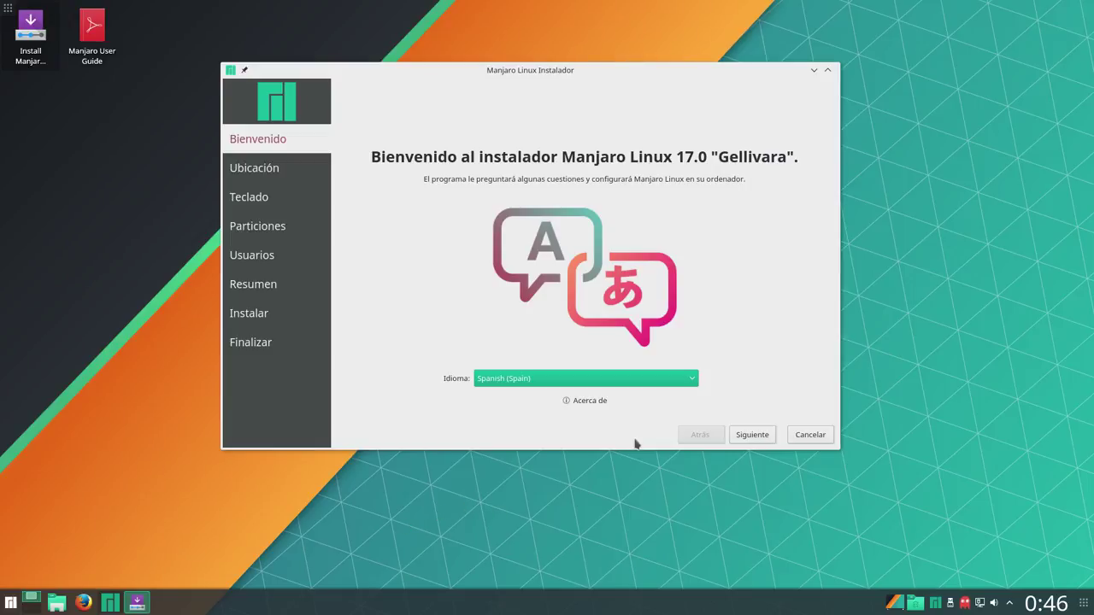
pyautogui.click(749, 438)
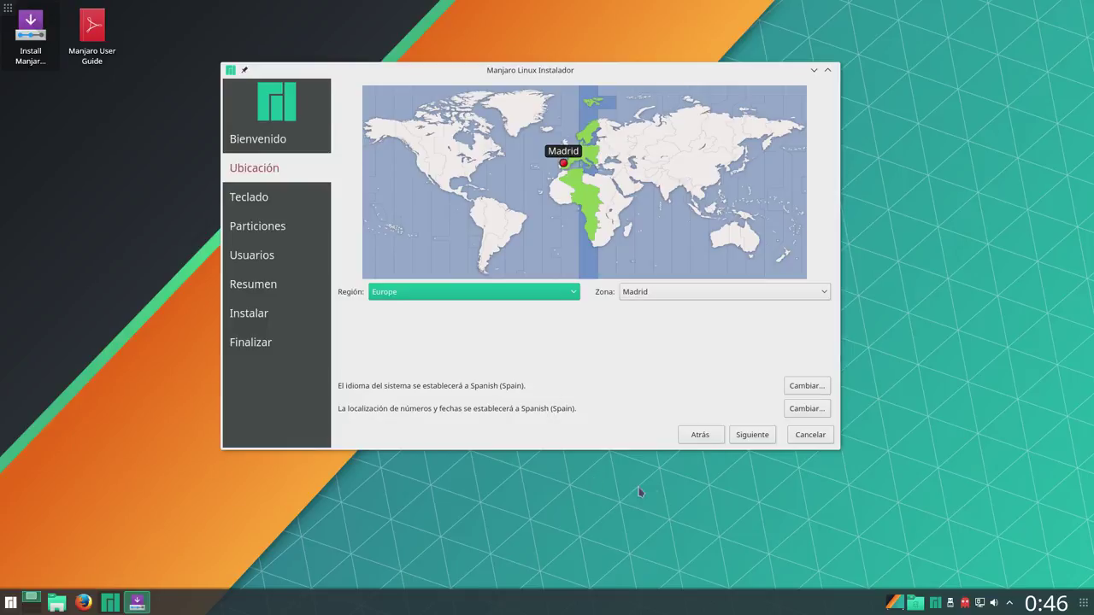
# Accept the Madrid timezone and the Spanish keyboard, after confirming 'ññññ' types correctly
pyautogui.click(752, 438)
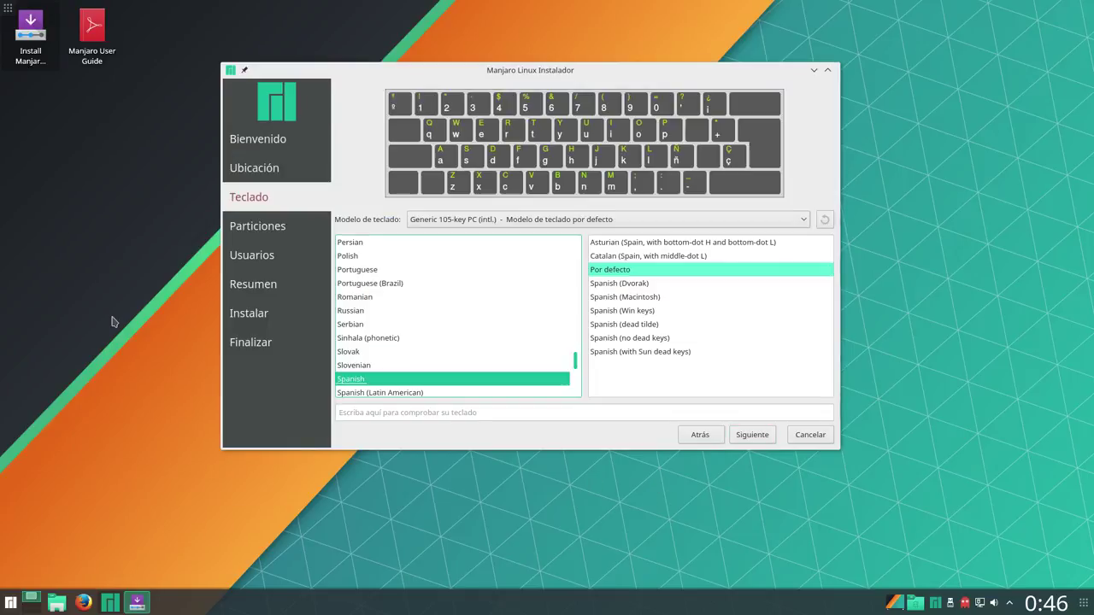
pyautogui.click(497, 413)
pyautogui.write('ññ')
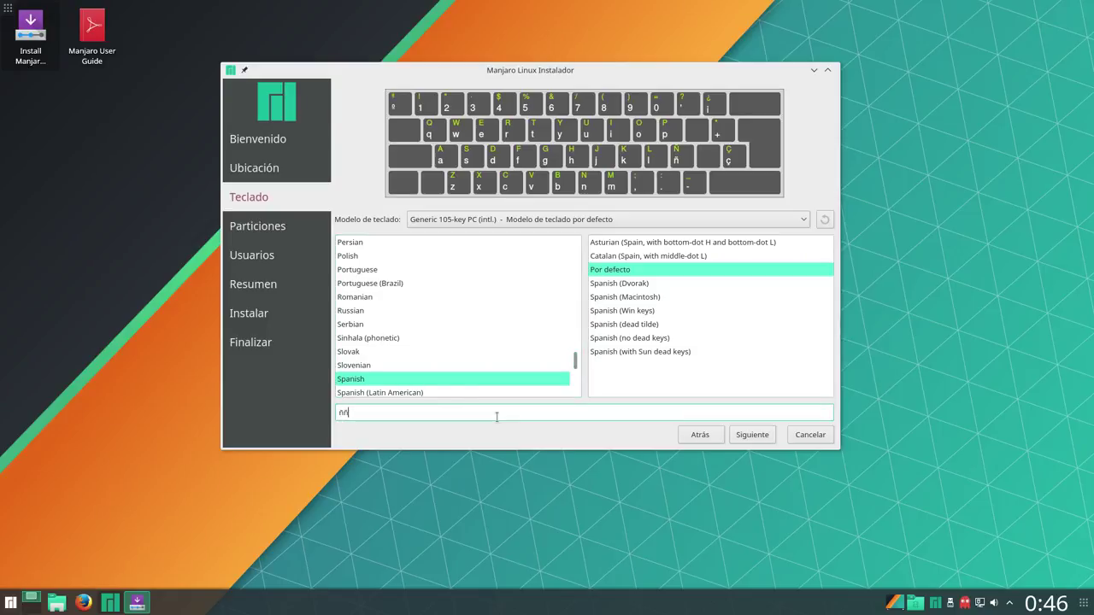
pyautogui.write('ññ')
pyautogui.click(752, 434)
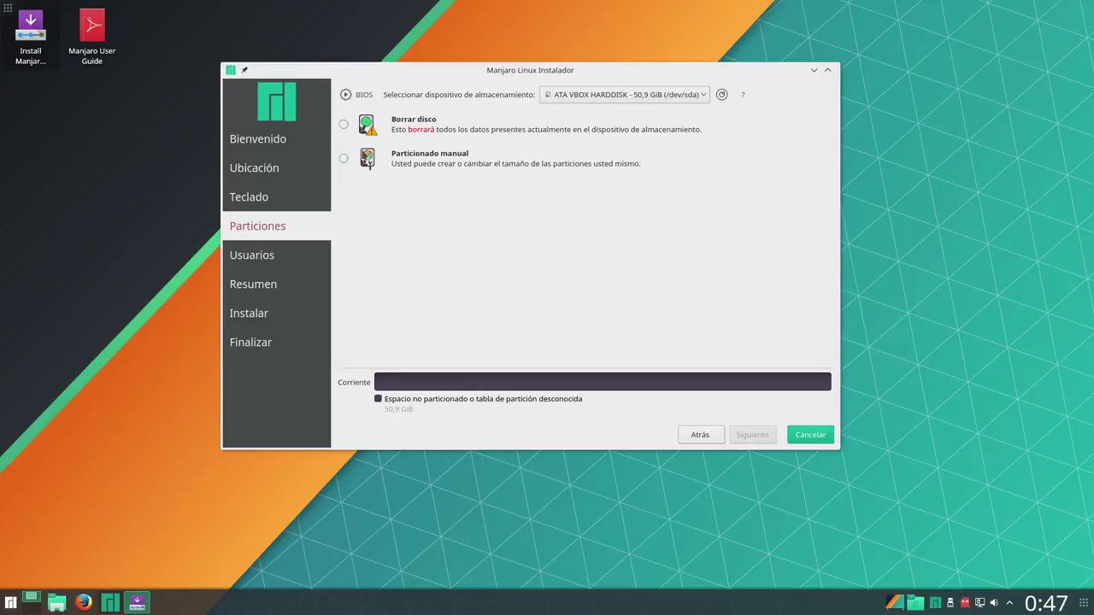
# Choose manual partitioning, give /dev/sda a new MBR partition table, and select its free space
pyautogui.click(344, 159)
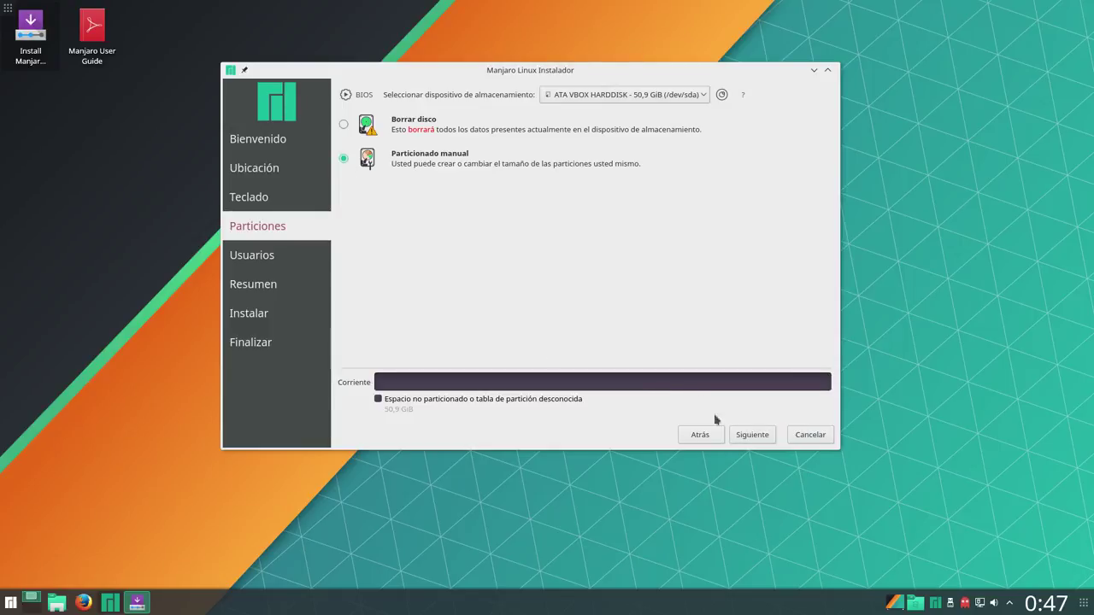
pyautogui.click(743, 436)
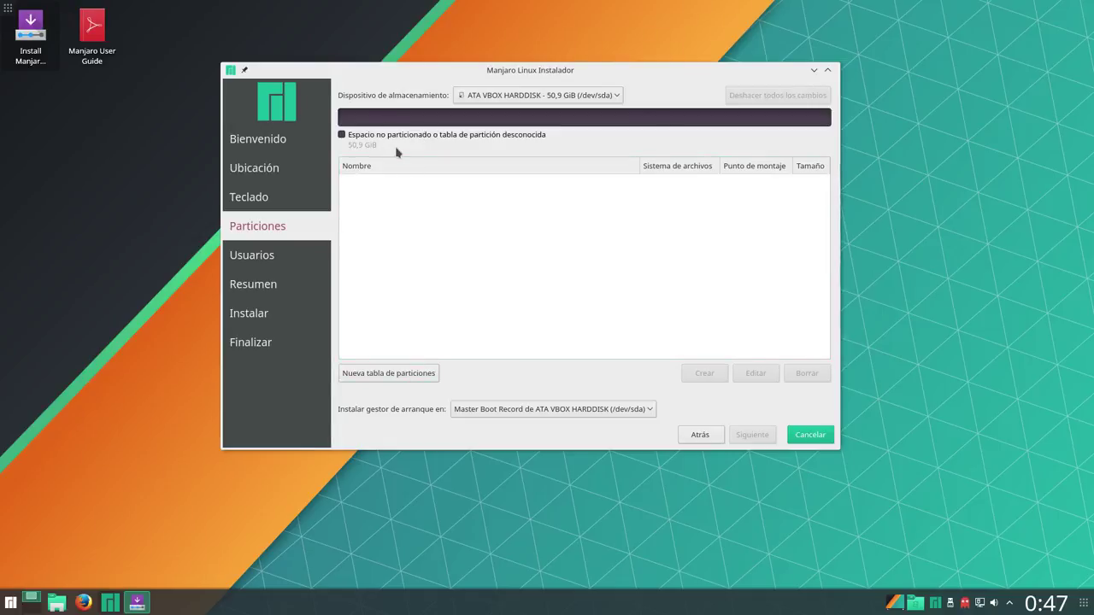
pyautogui.click(395, 380)
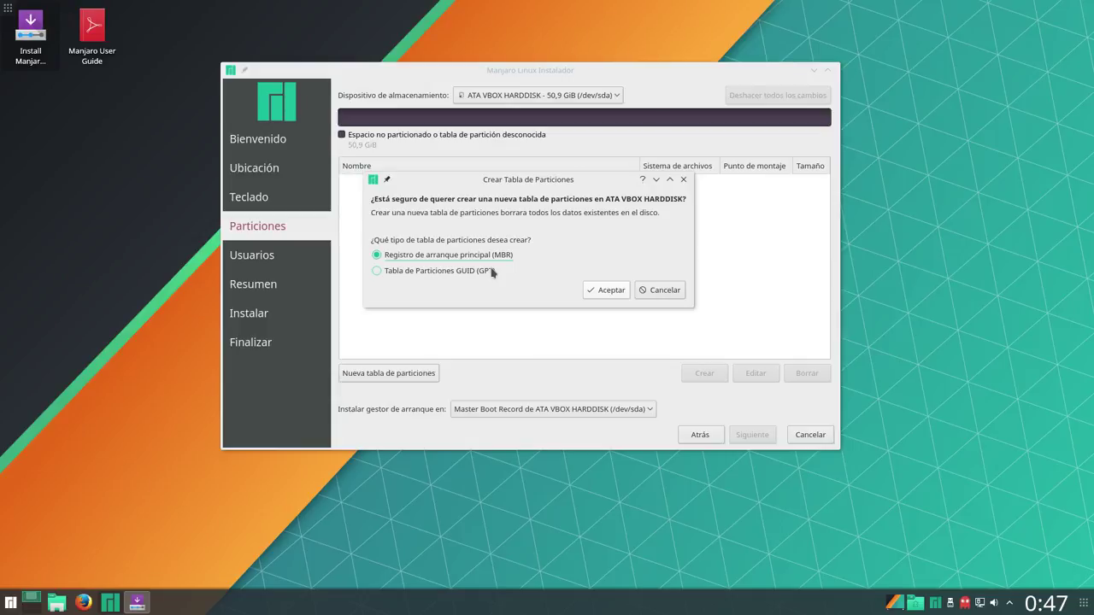
pyautogui.click(615, 294)
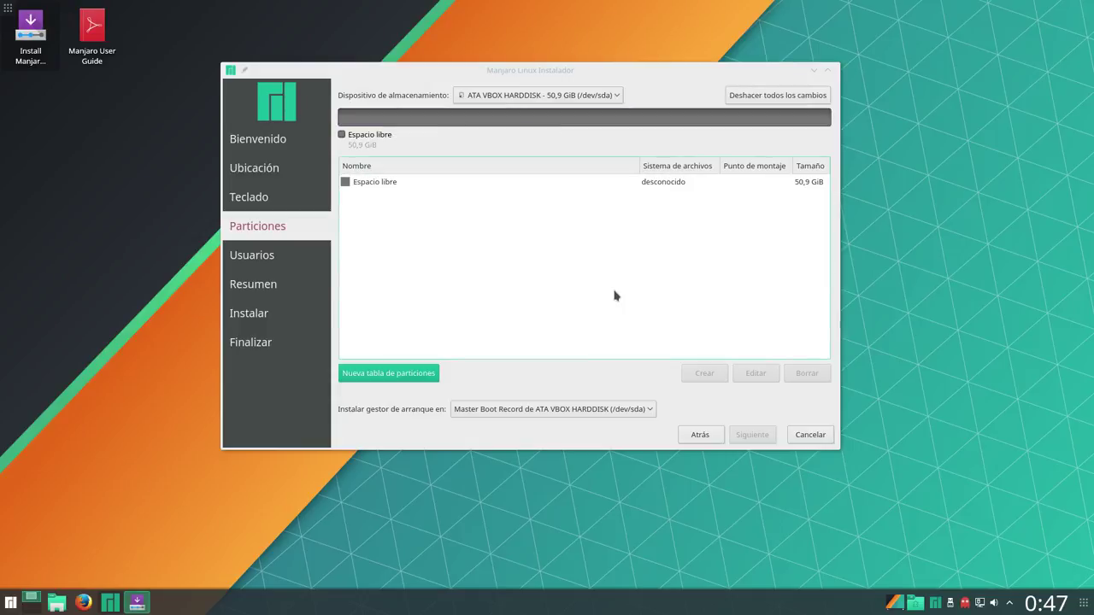
pyautogui.click(380, 184)
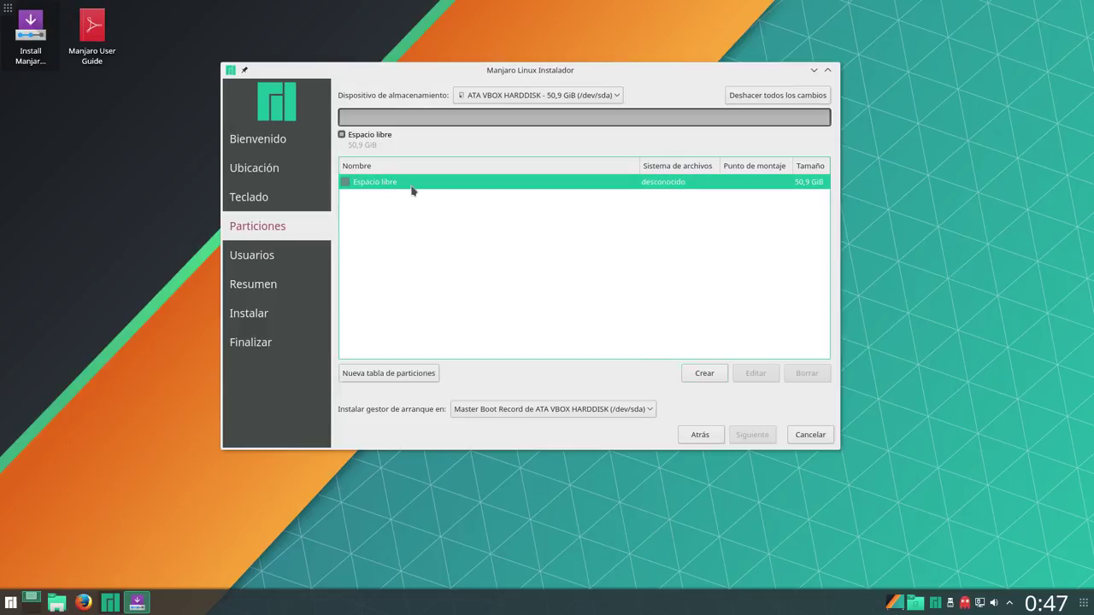
# Create a 22108 MB ext4 root partition mounted at / with the boot (arranque) flag
pyautogui.click(704, 375)
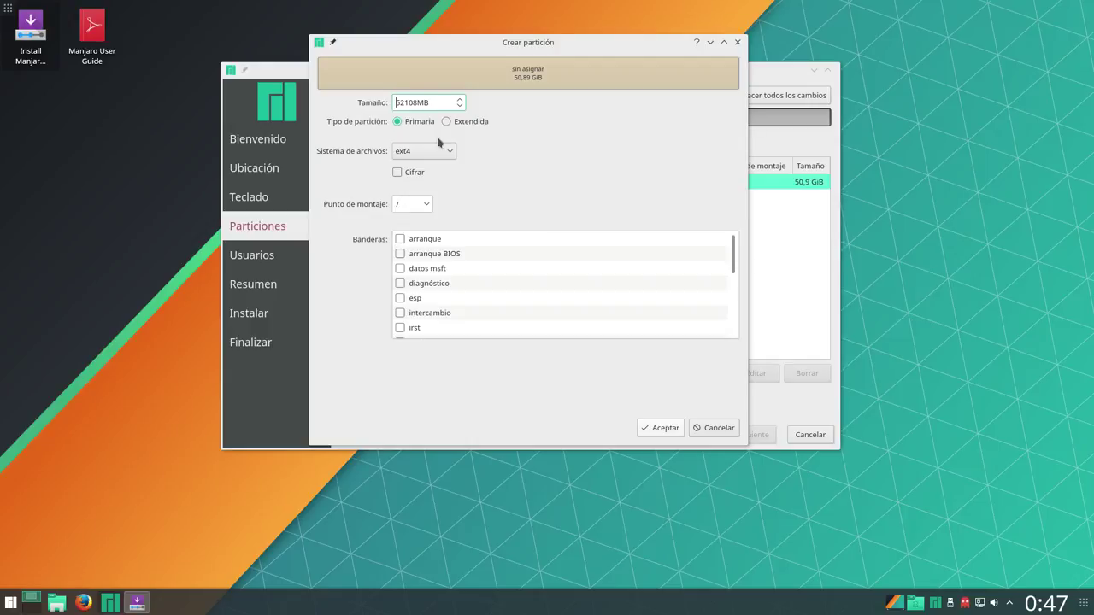
pyautogui.press('Right')
pyautogui.press('BackSpace')
pyautogui.press('BackSpace')
pyautogui.write('22')
pyautogui.moveTo(732, 244)
pyautogui.mouseDown()
pyautogui.moveTo(733, 327)
pyautogui.moveTo(734, 248)
pyautogui.mouseUp()
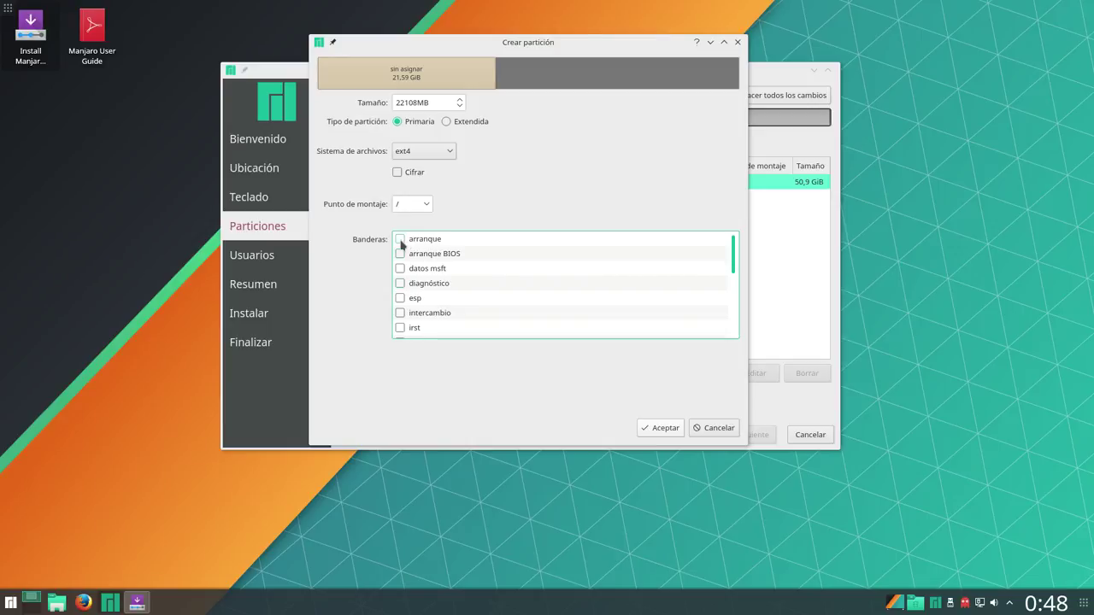
pyautogui.click(403, 242)
pyautogui.click(659, 428)
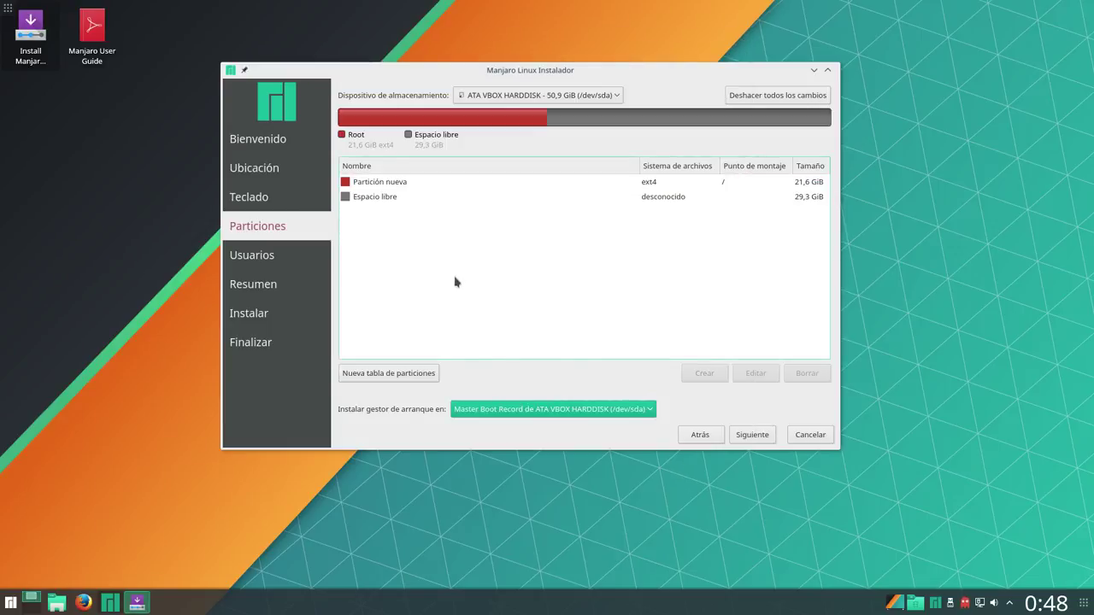
pyautogui.click(377, 200)
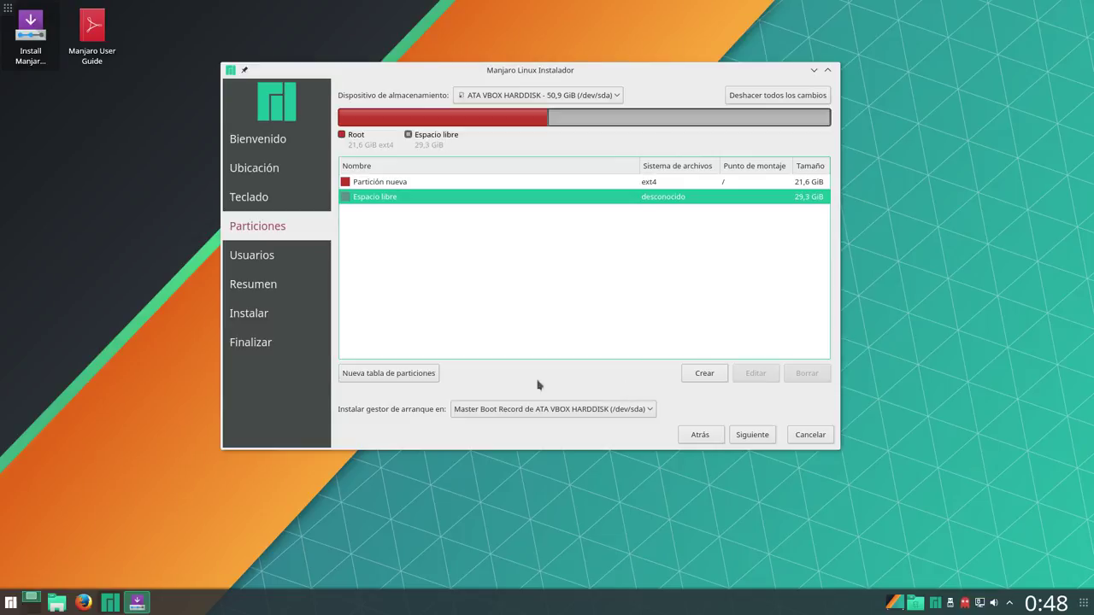
# Create a 24000 MB ext4 partition mounted at /home in the free space
pyautogui.click(714, 377)
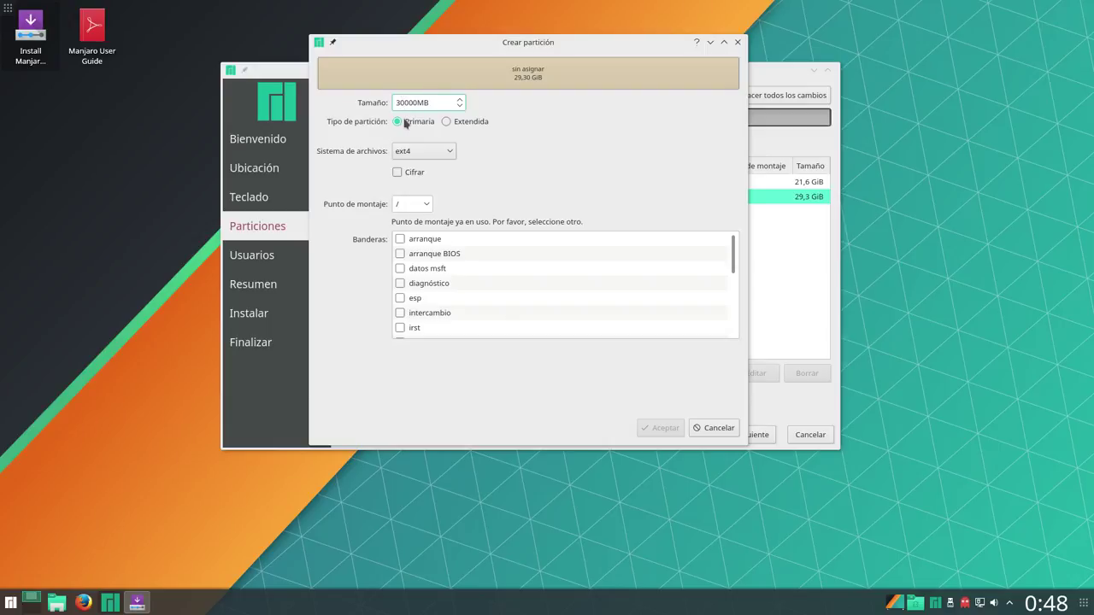
pyautogui.press('BackSpace')
pyautogui.press('BackSpace')
pyautogui.write('24')
pyautogui.click(424, 208)
pyautogui.click(424, 209)
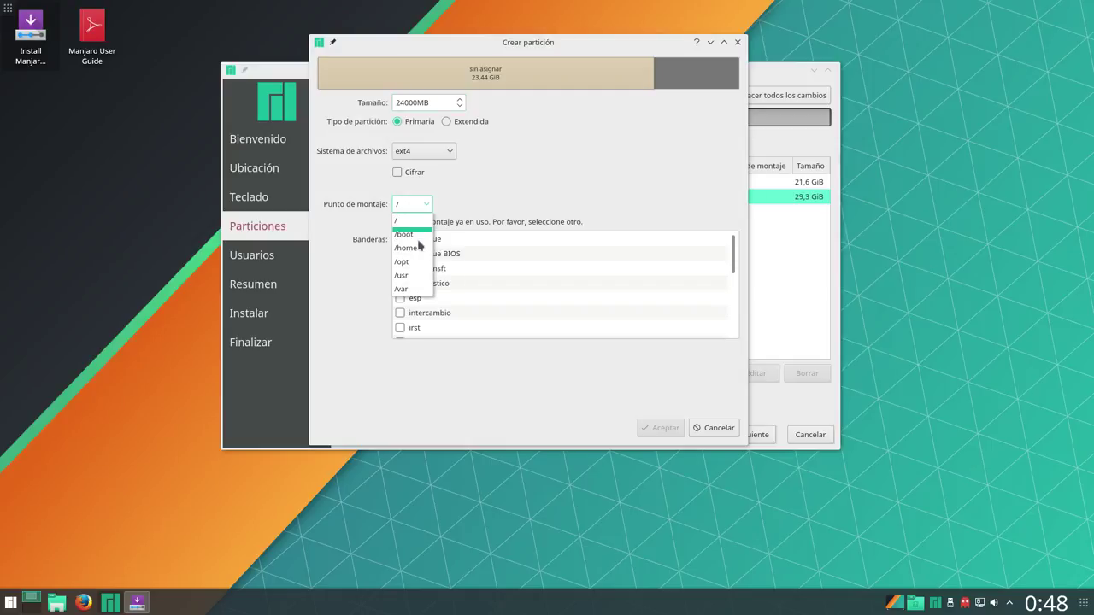
pyautogui.click(423, 247)
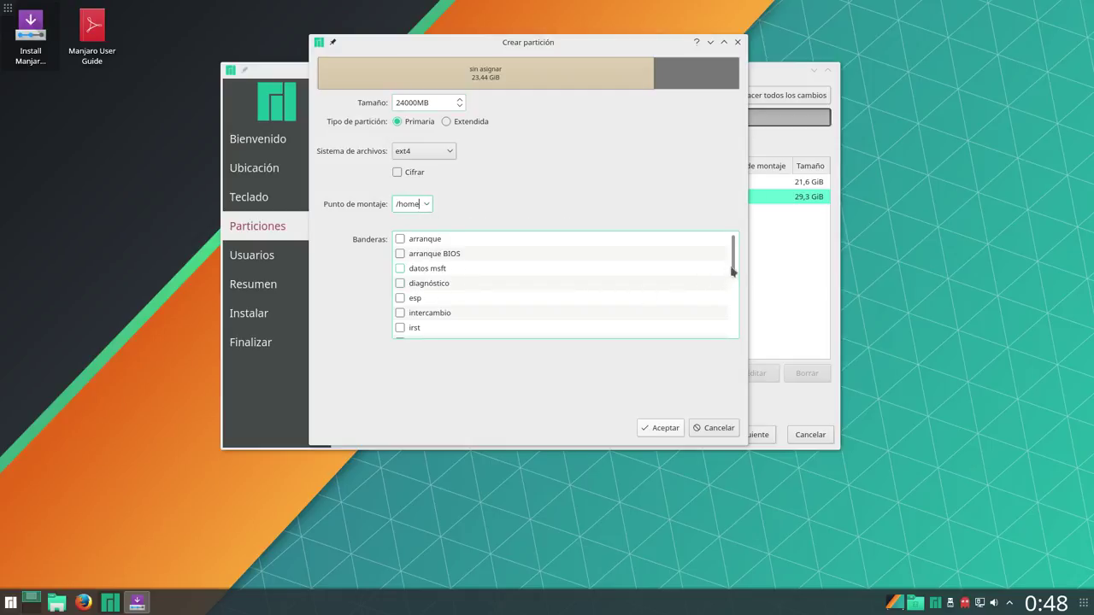
pyautogui.click(733, 335)
pyautogui.click(734, 335)
pyautogui.moveTo(735, 312); pyautogui.dragTo(733, 248)
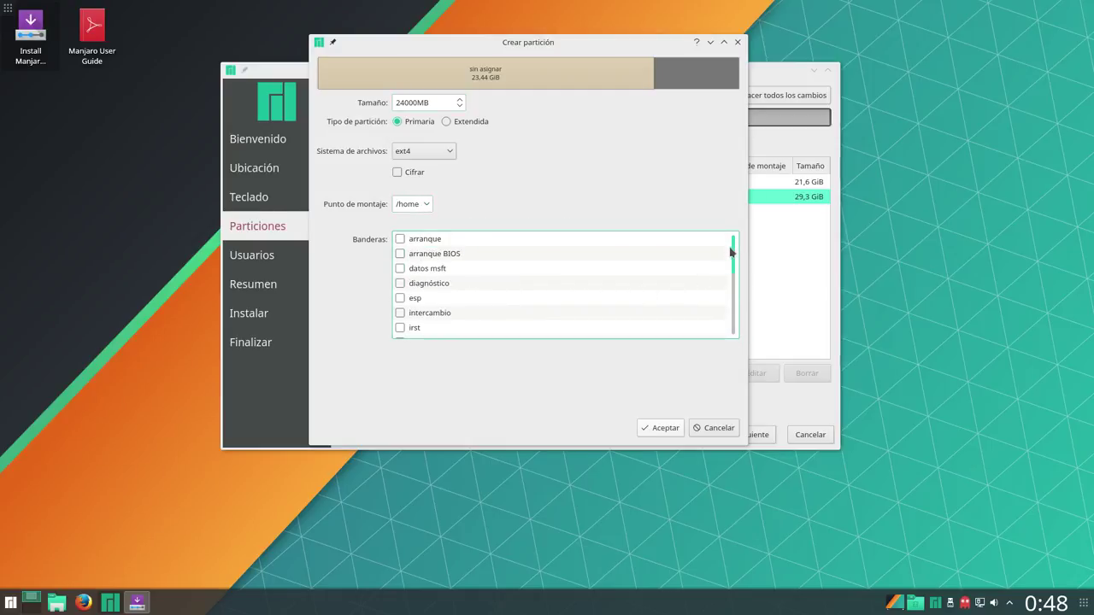
pyautogui.click(655, 428)
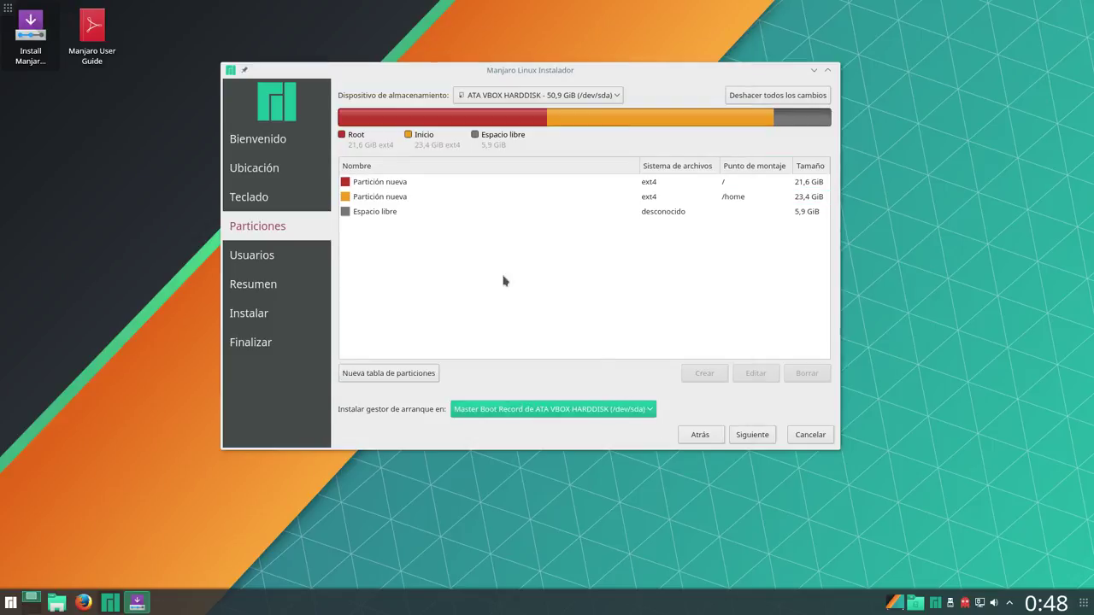
# Turn the last 5,9 GiB into a linuxswap partition with the intercambio flag, then continue
pyautogui.click(412, 217)
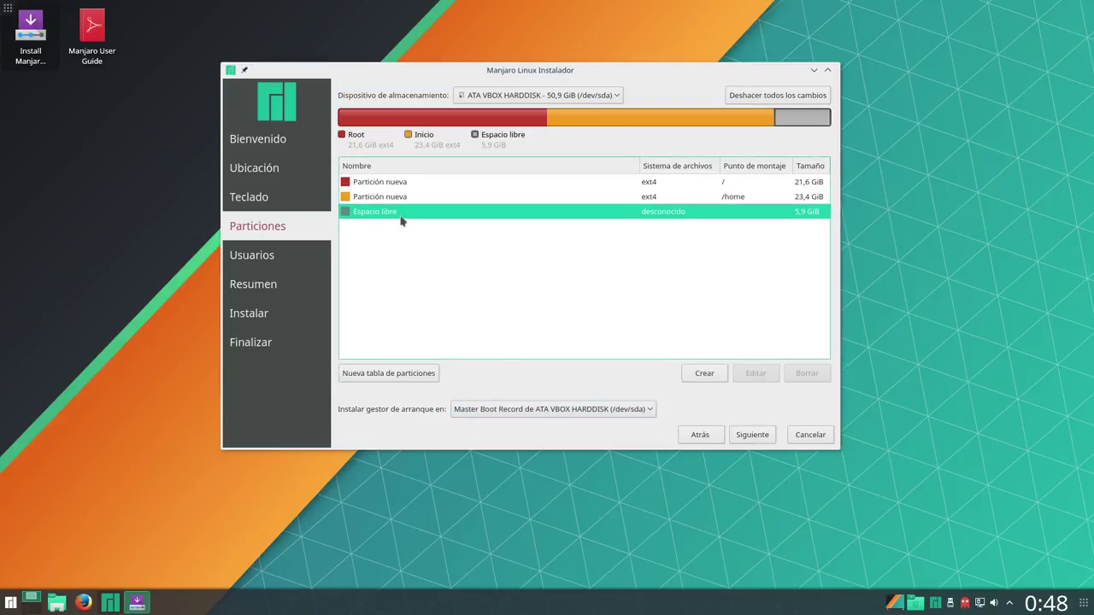
pyautogui.click(698, 377)
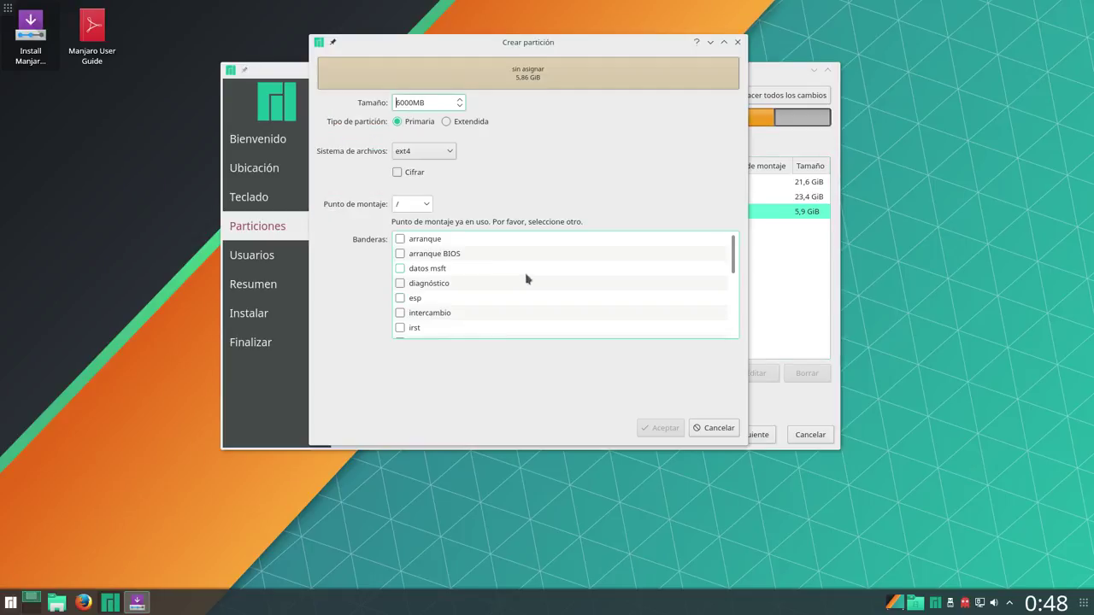
pyautogui.click(422, 154)
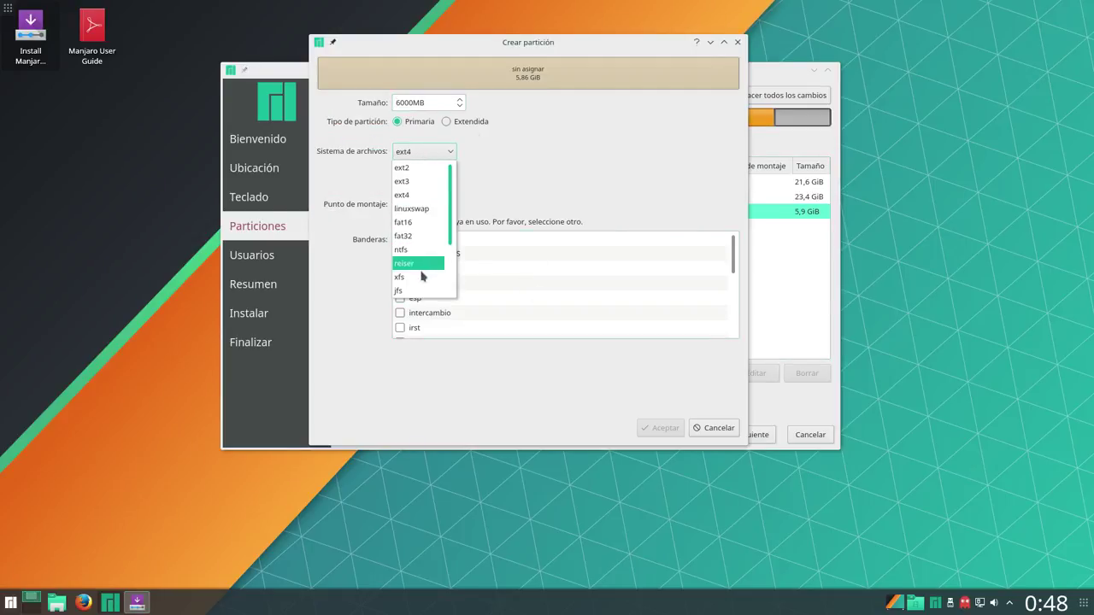
pyautogui.click(425, 213)
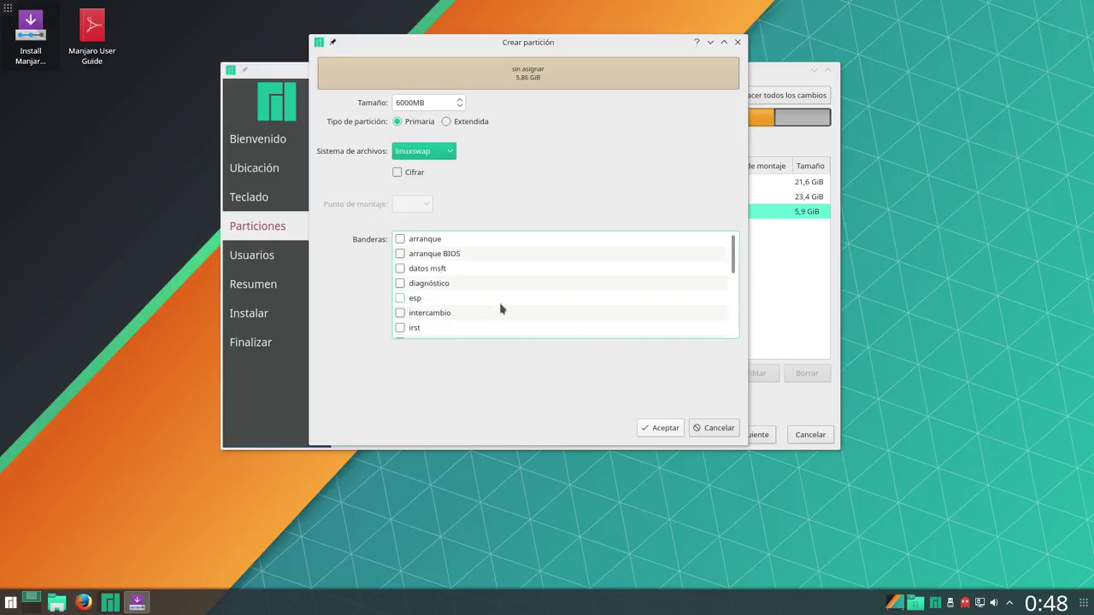
pyautogui.moveTo(732, 269); pyautogui.dragTo(731, 292)
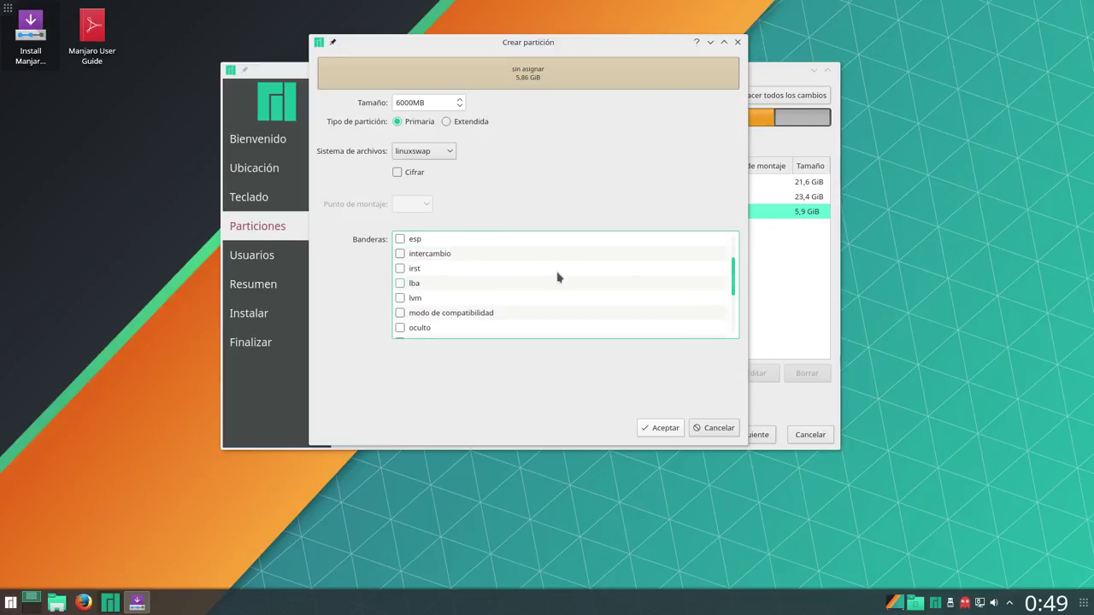
pyautogui.click(399, 255)
pyautogui.click(650, 427)
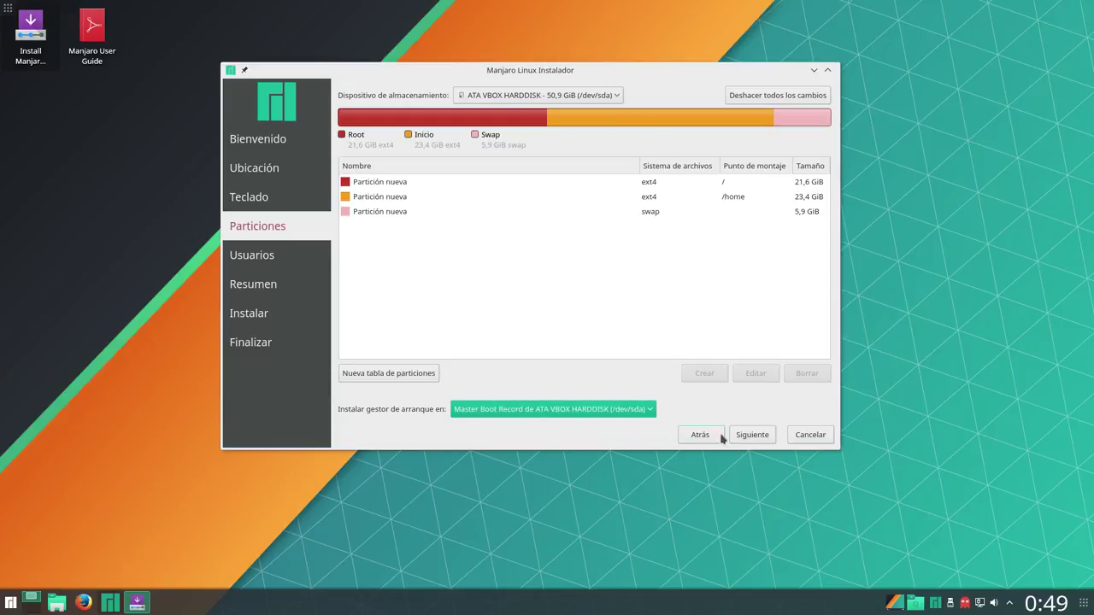
pyautogui.click(747, 440)
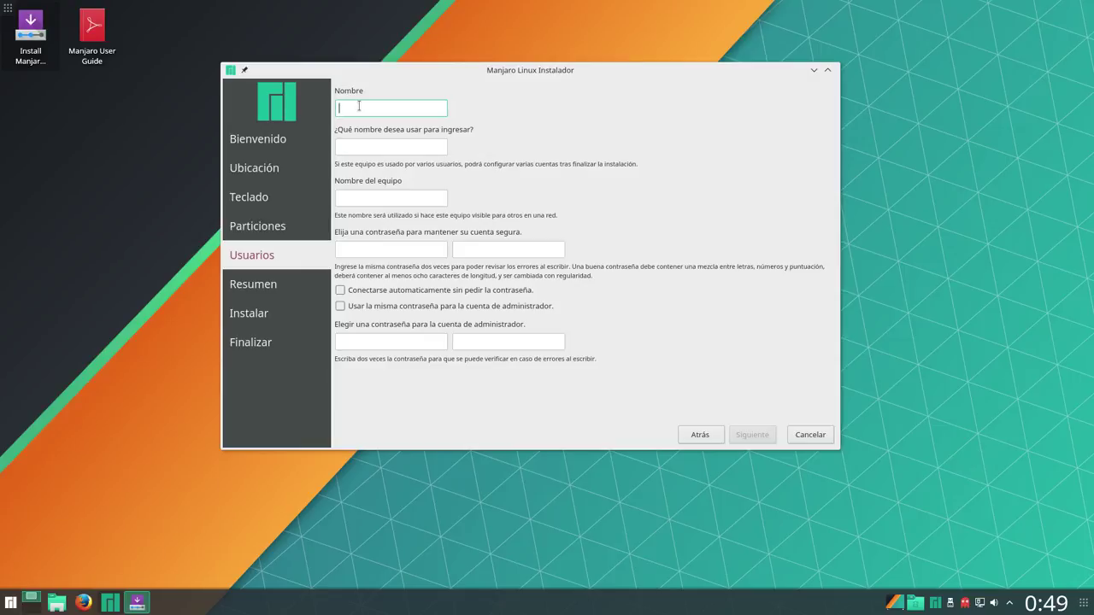
# Enter the user's full name, keep the auto-filled login name, and set the hostname to manjaro-vbox
pyautogui.write('Yoyo')
pyautogui.click(367, 150)
pyautogui.click(384, 197)
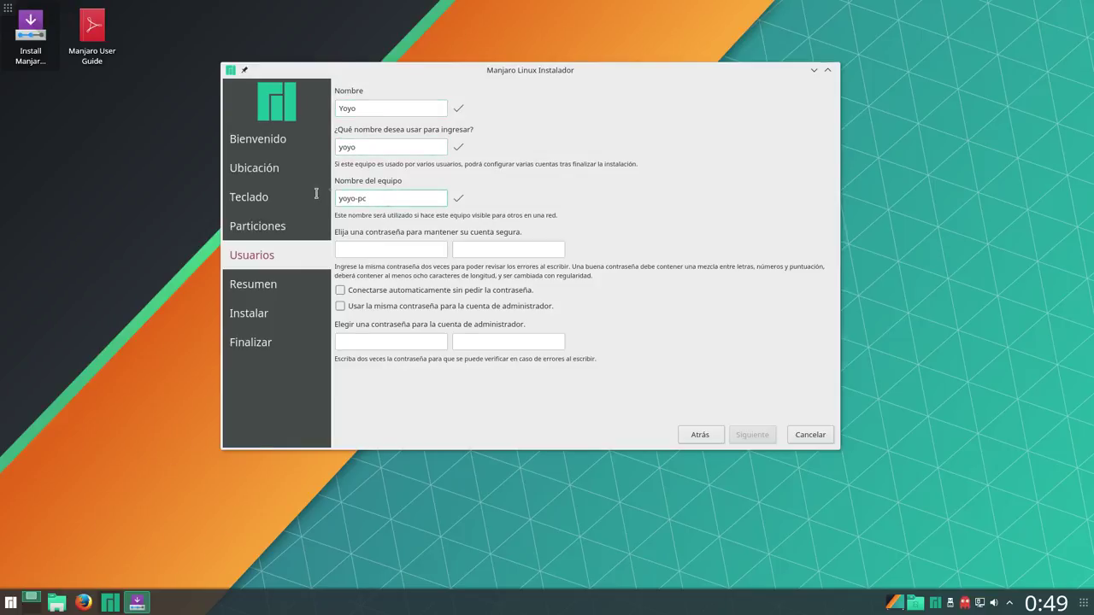
pyautogui.hotkey('ctrl', 'a')
pyautogui.write('manj')
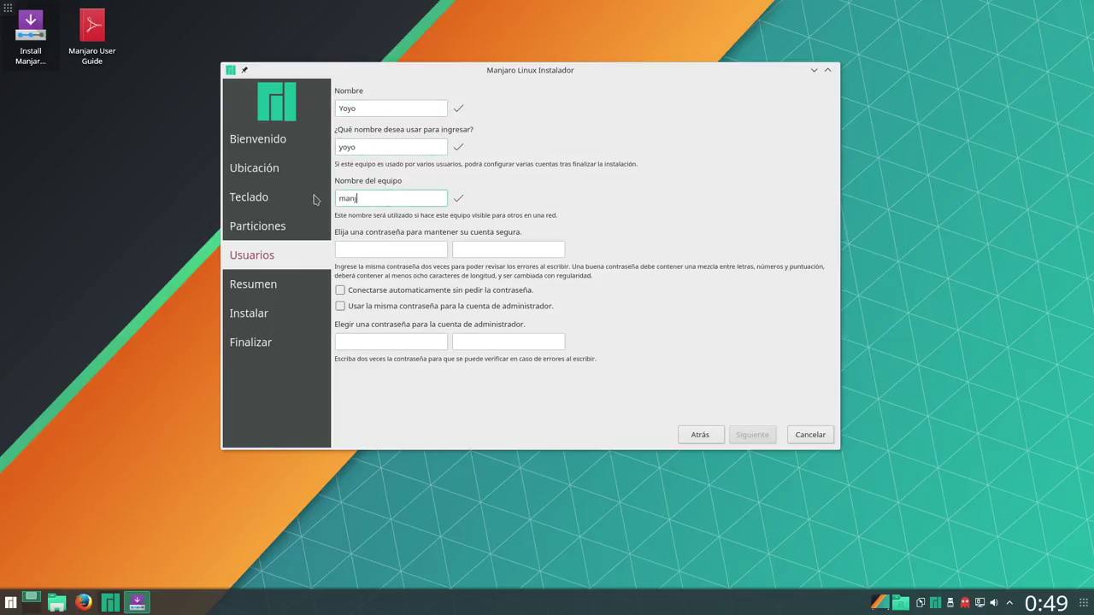
pyautogui.write('aro-vbox')
# Enter the user password and its confirmation, then the administrator password twice
pyautogui.click(368, 250)
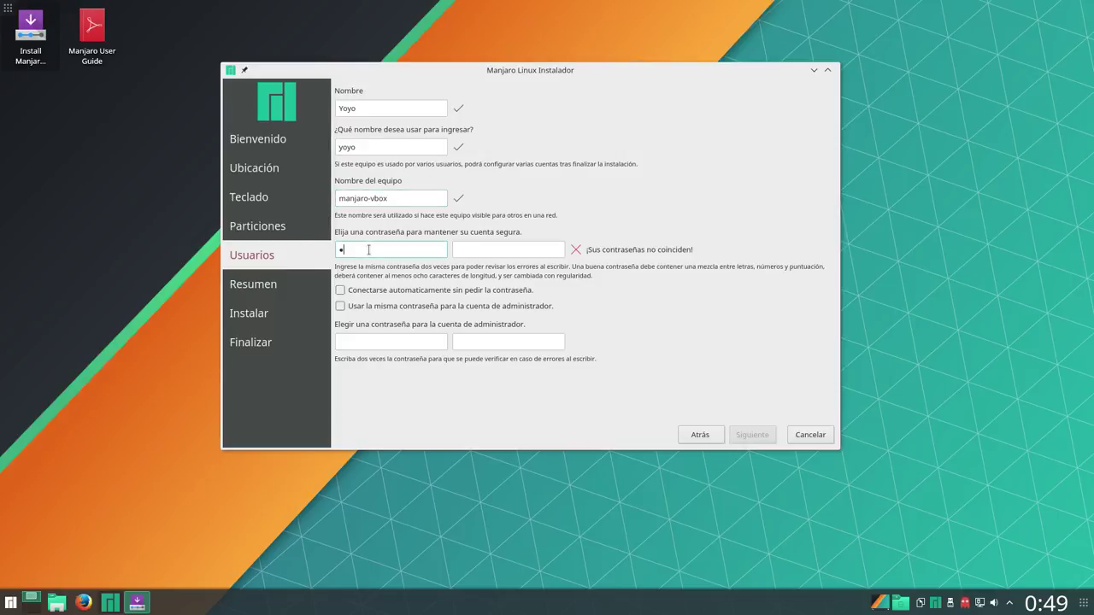
pyautogui.click(471, 251)
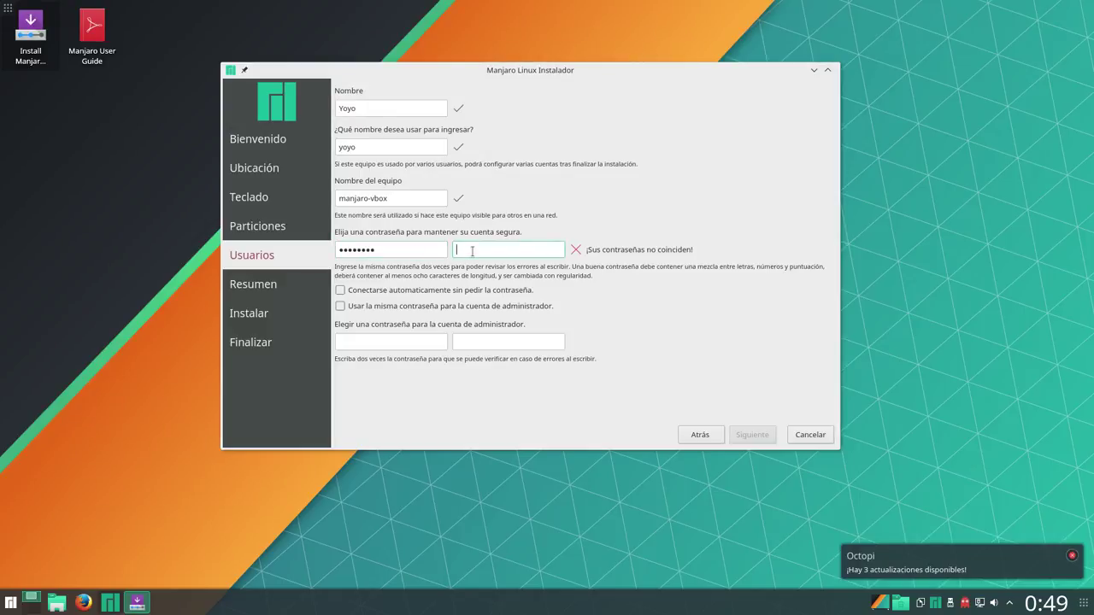
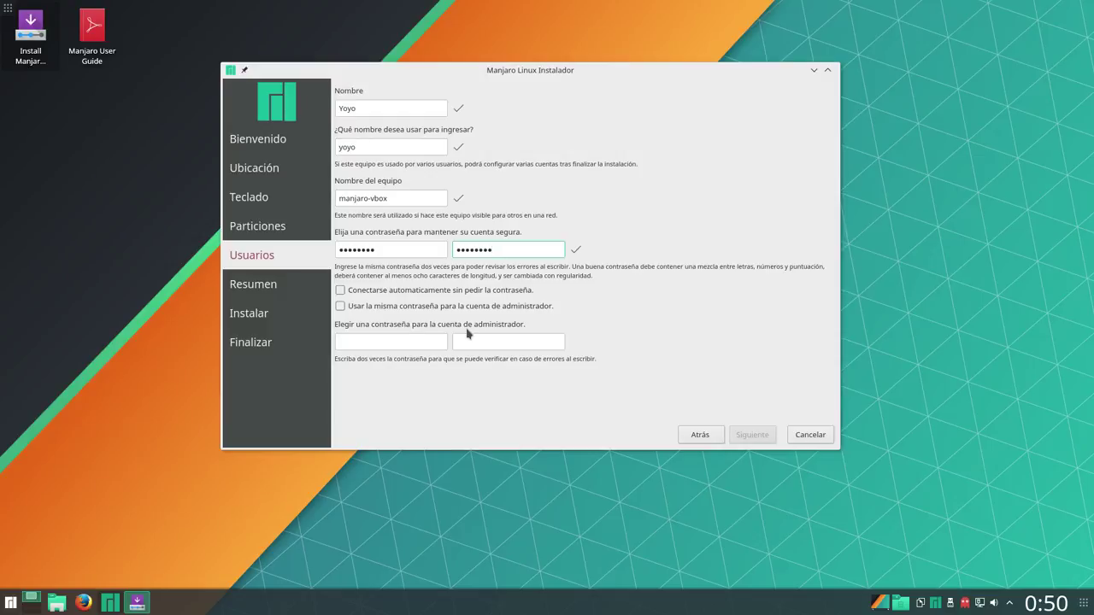
pyautogui.click(366, 339)
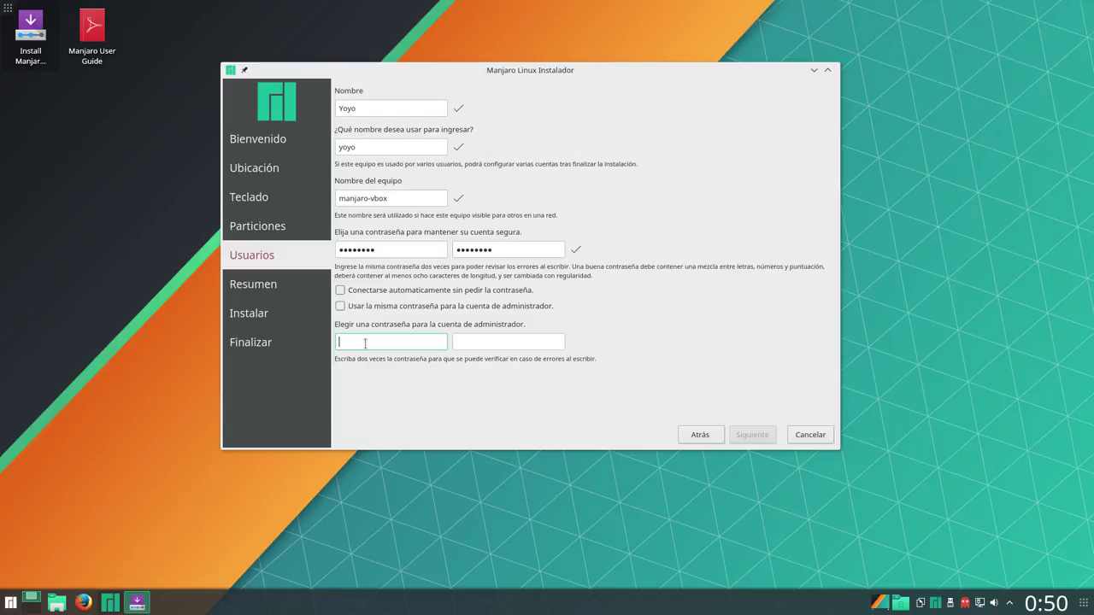
pyautogui.write('••••••••')
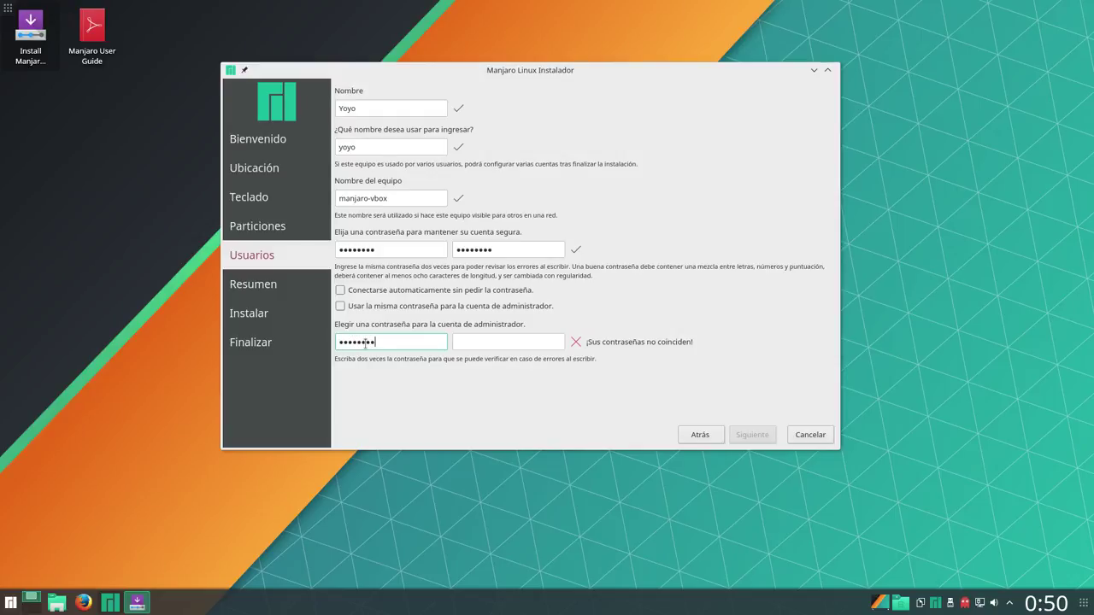
pyautogui.click(466, 338)
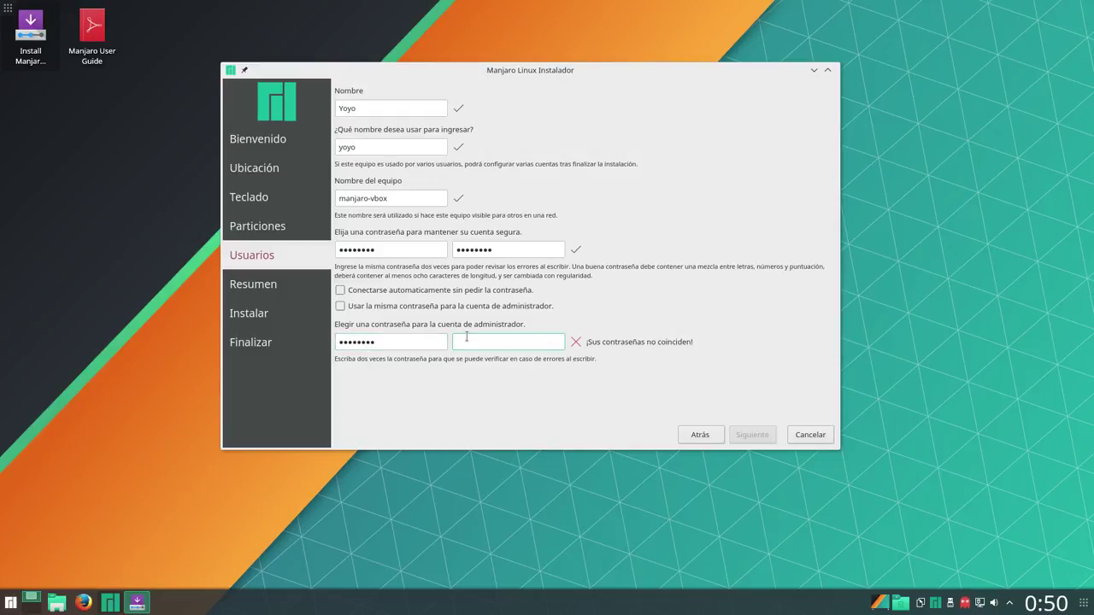
pyautogui.write('••••••••')
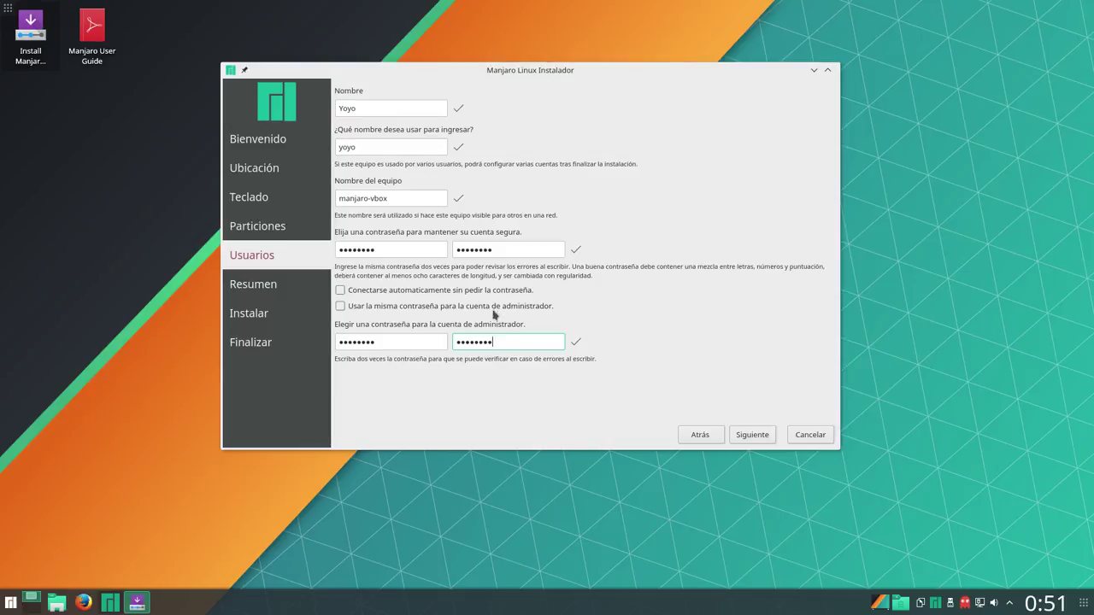
# Review the Resumen summary and begin the installation
pyautogui.click(759, 438)
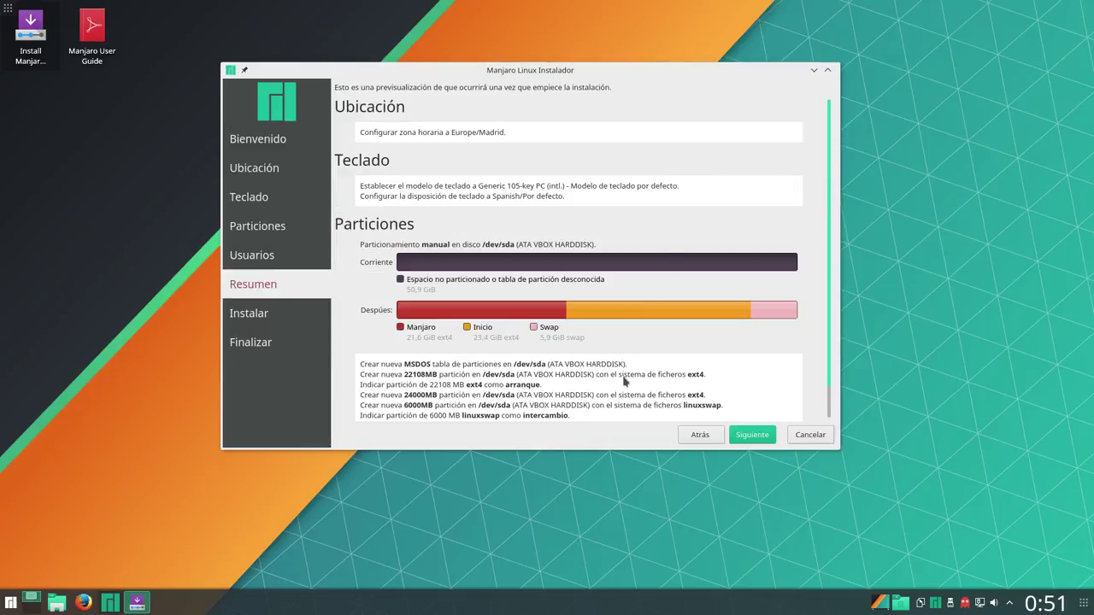
pyautogui.scroll(-1, 598, 385)
pyautogui.click(761, 438)
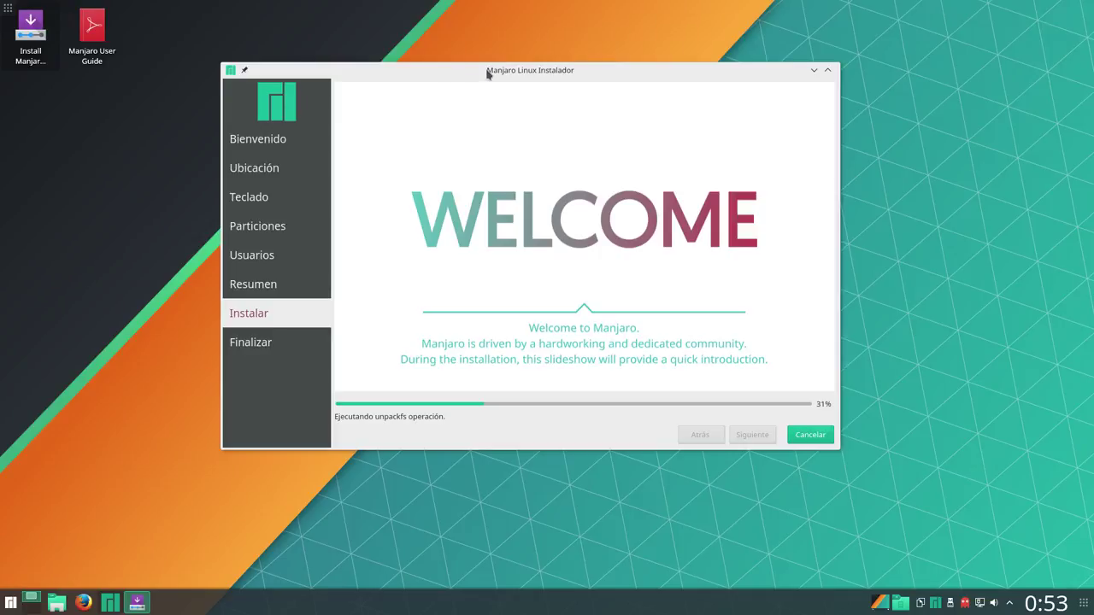
# Move the installer window right and launch System Settings from the application launcher
pyautogui.moveTo(487, 74); pyautogui.dragTo(687, 63)
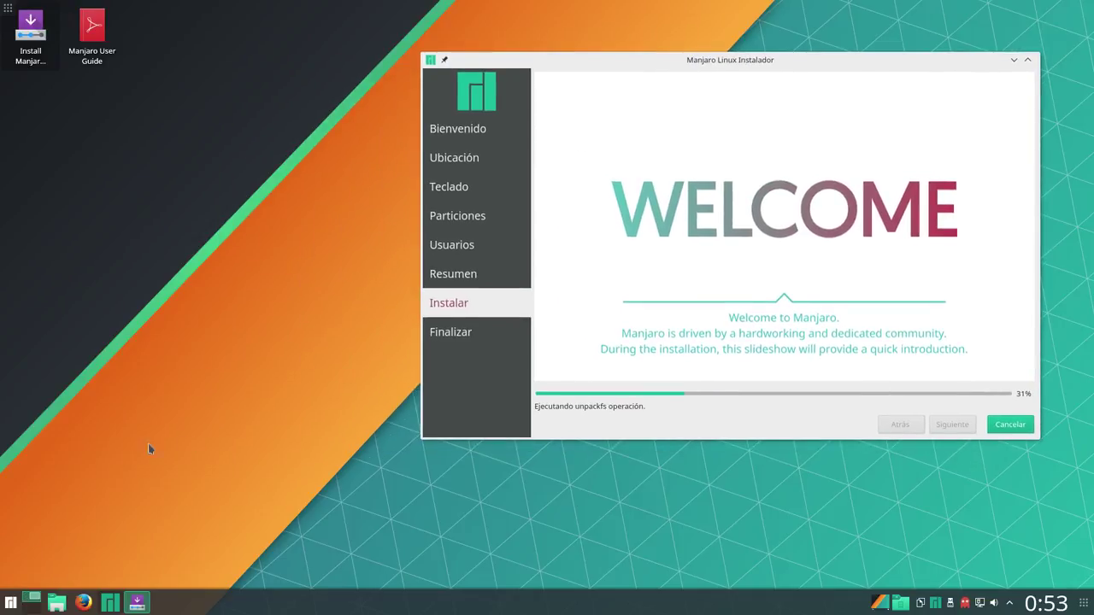
pyautogui.click(11, 600)
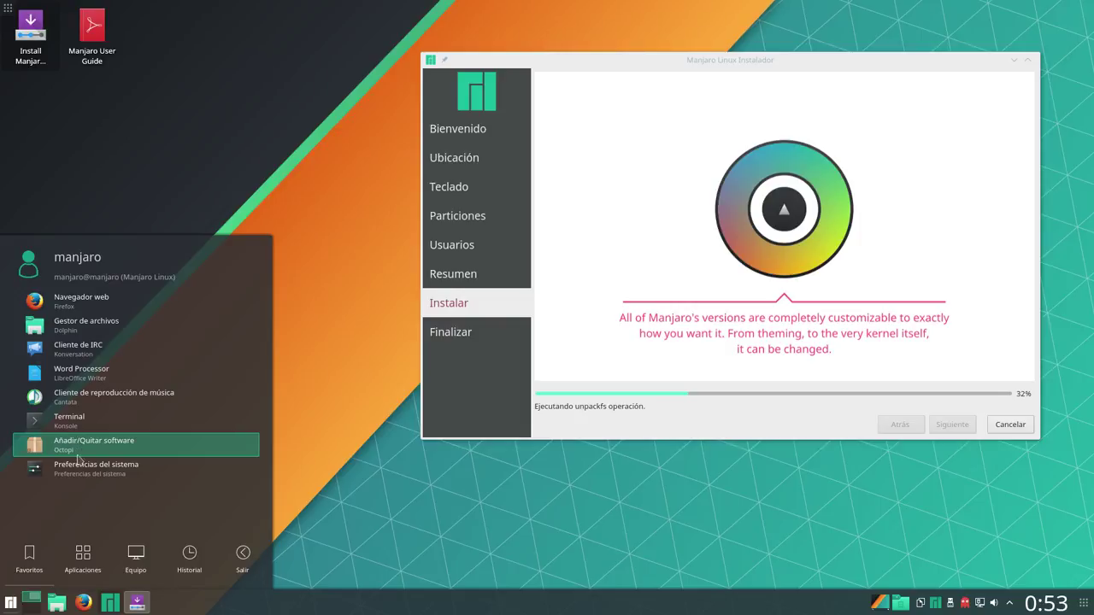
pyautogui.click(38, 471)
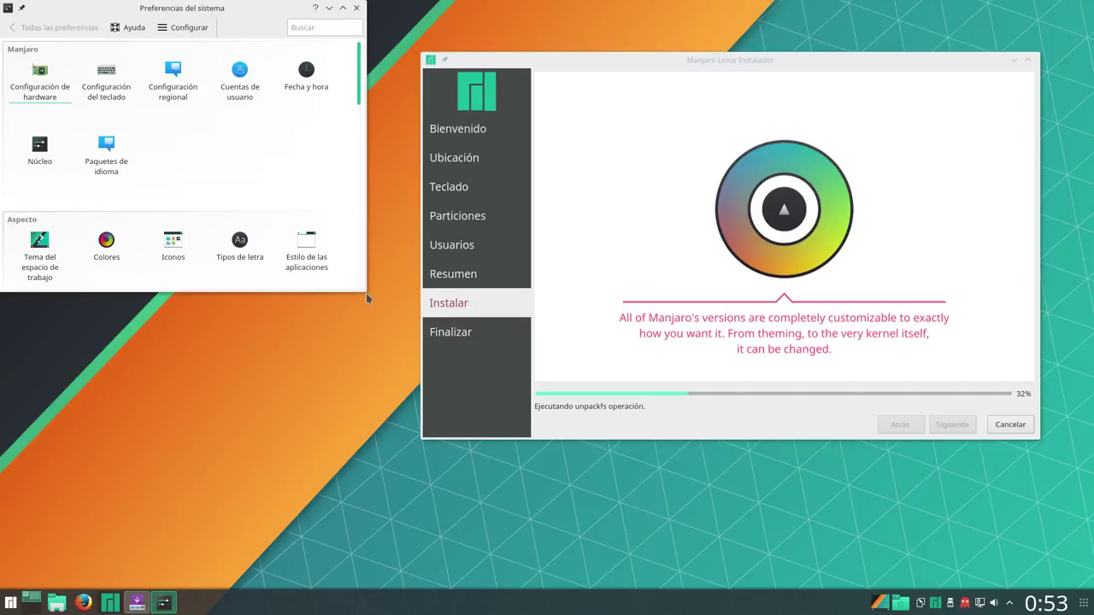
# Enlarge and reposition the System Settings window until the Red categories show
pyautogui.moveTo(366, 293); pyautogui.dragTo(544, 402)
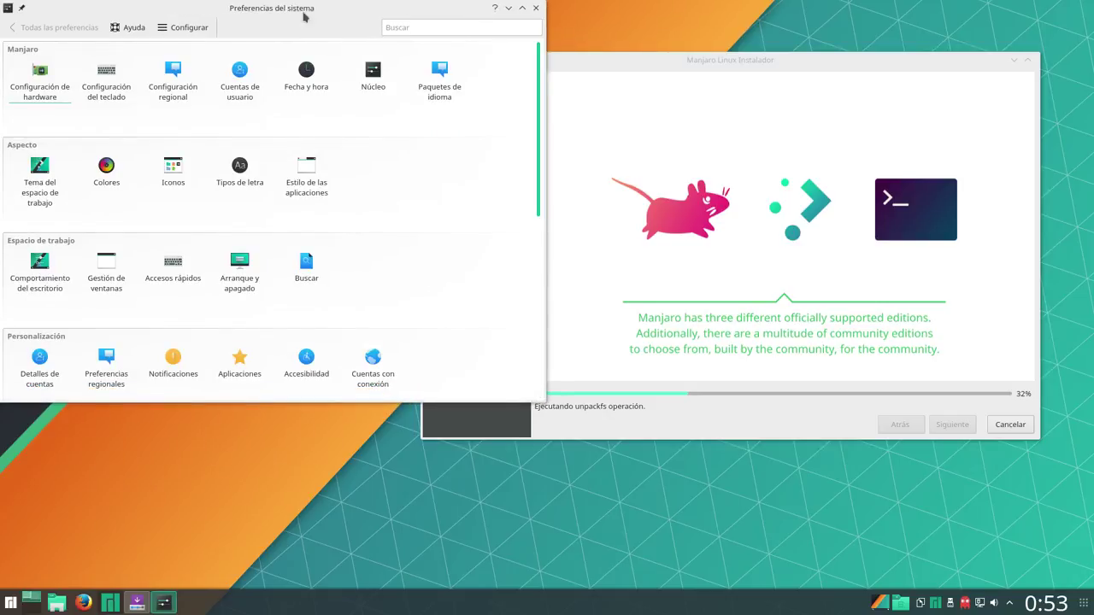
pyautogui.moveTo(298, 17); pyautogui.dragTo(343, 60)
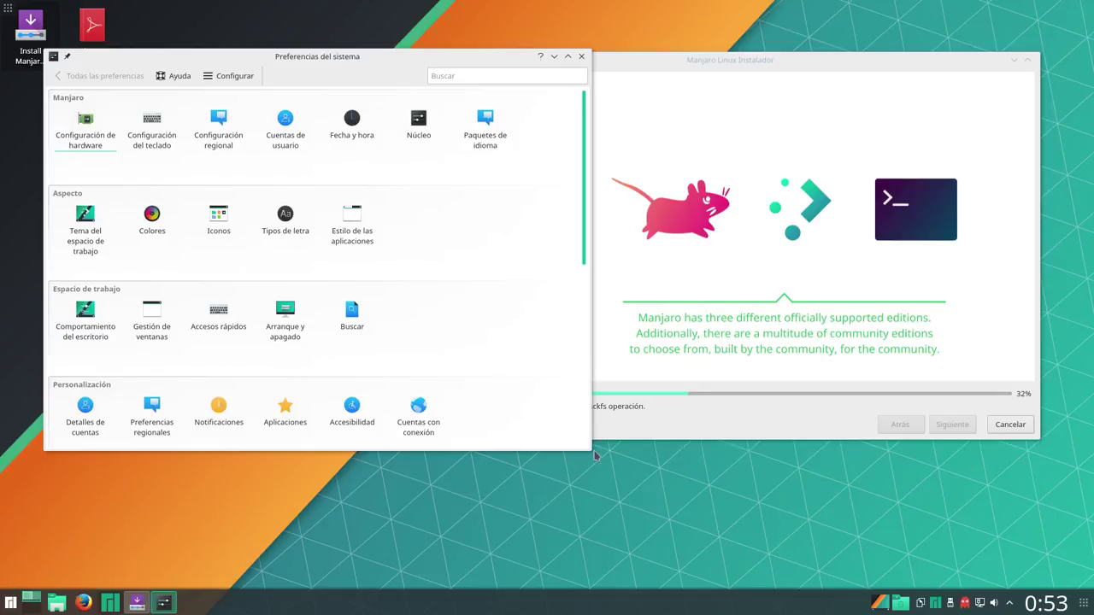
pyautogui.moveTo(590, 450); pyautogui.dragTo(711, 524)
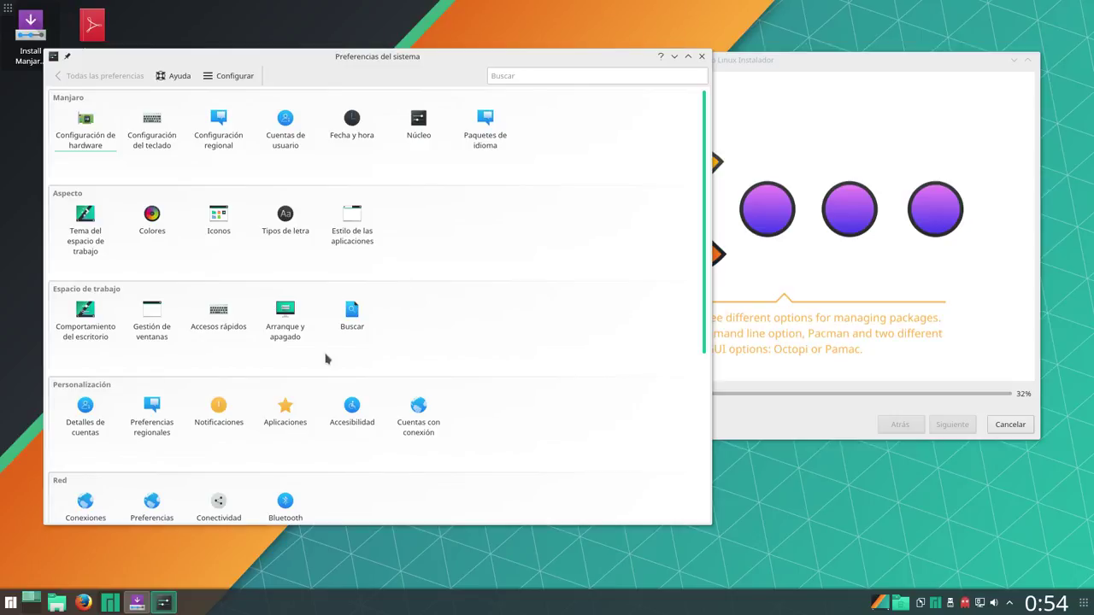
pyautogui.click(92, 236)
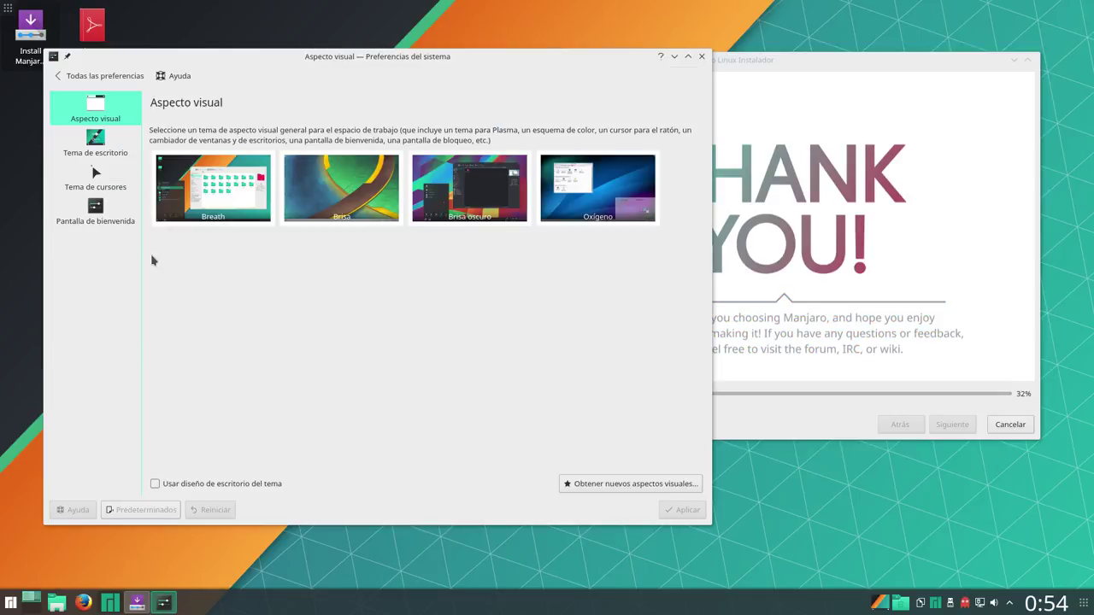
pyautogui.click(94, 114)
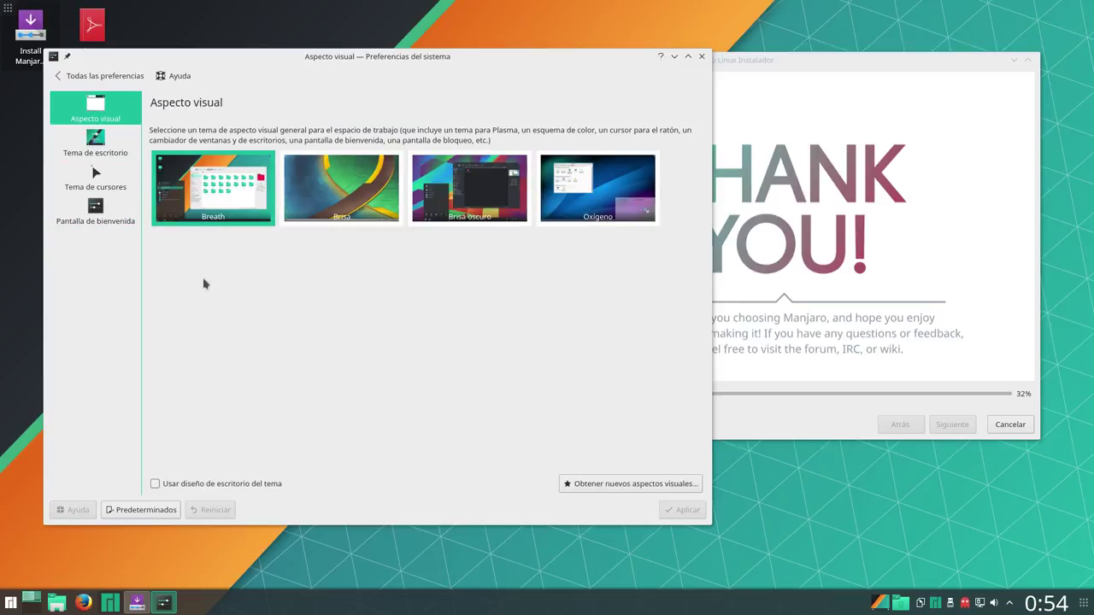
pyautogui.click(96, 145)
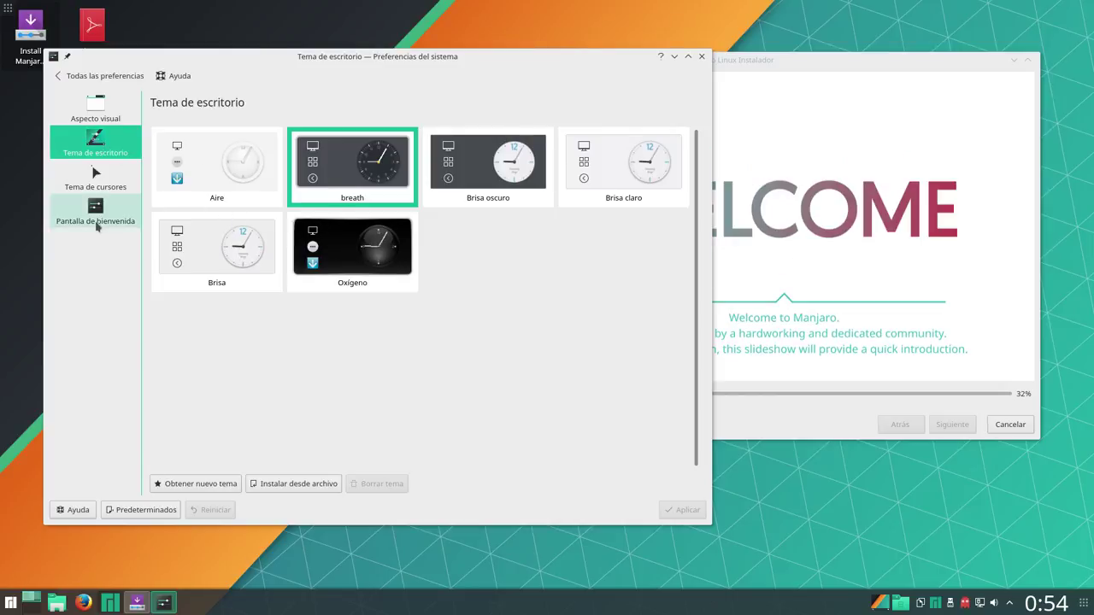
pyautogui.click(99, 75)
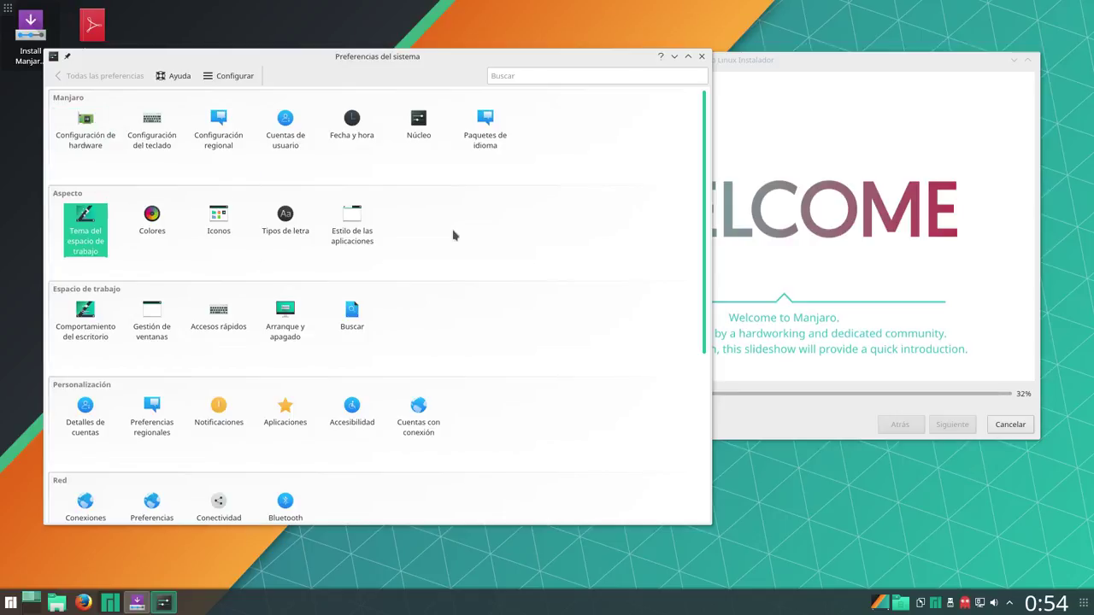
# Apply the pending window decoration changes, close System Settings, and move the installer up-left
pyautogui.click(354, 225)
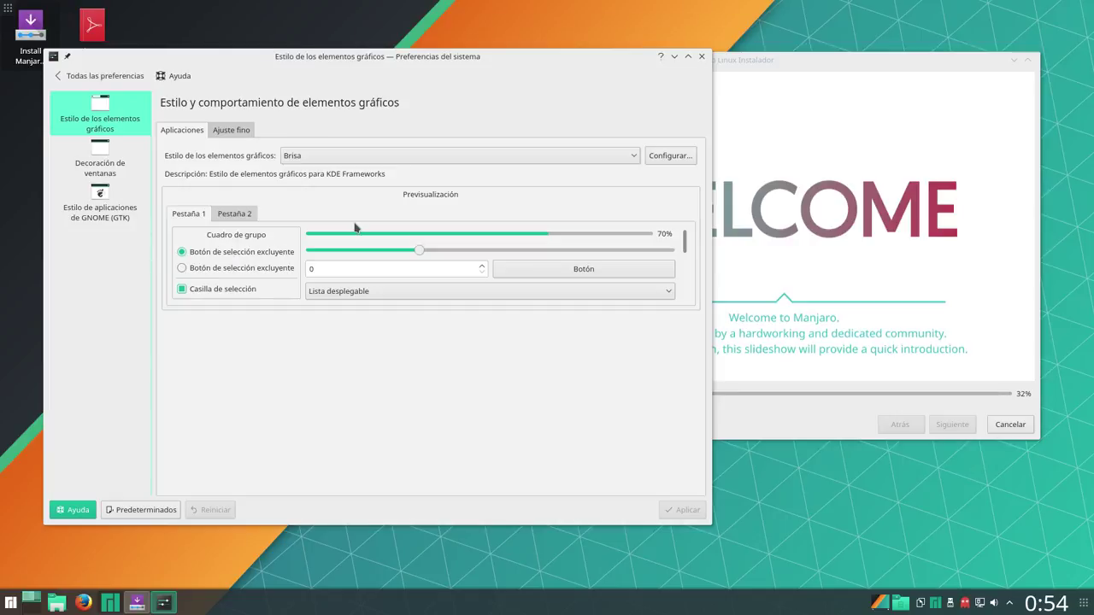
pyautogui.click(111, 160)
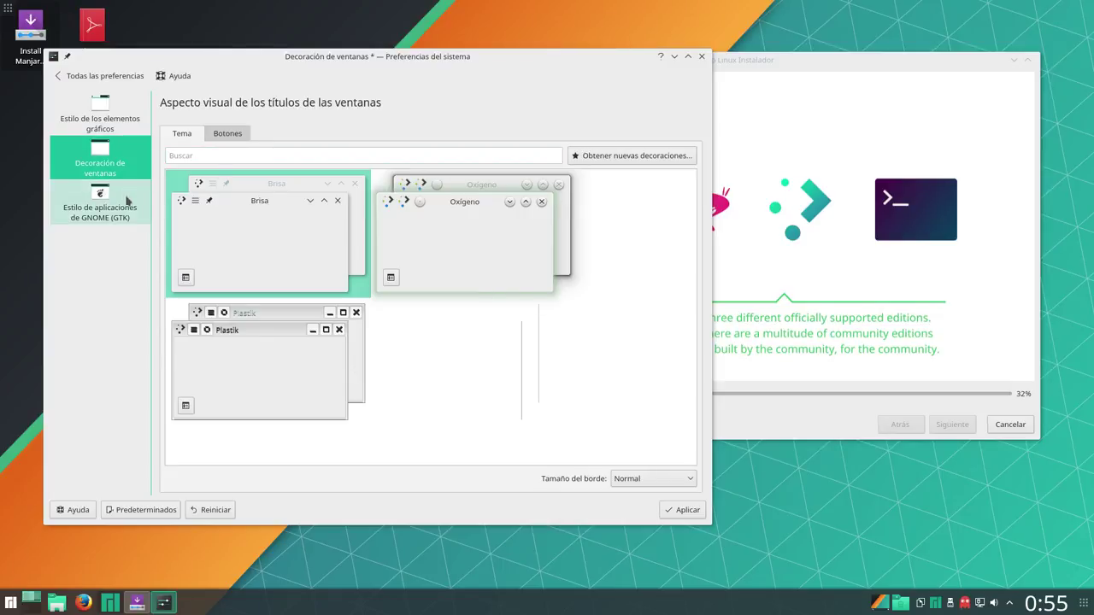
pyautogui.click(127, 200)
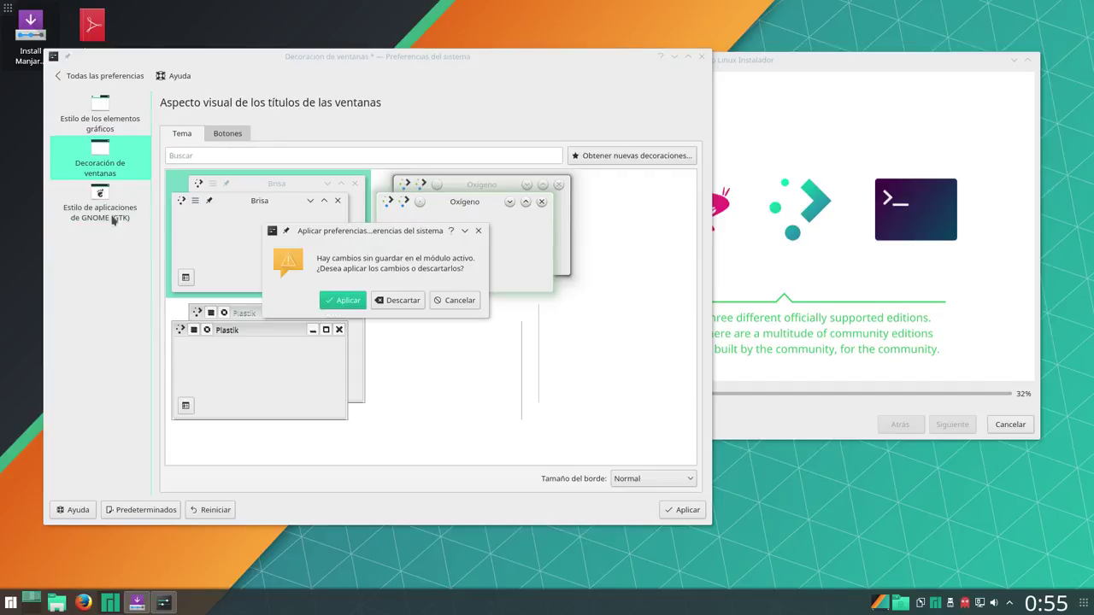
pyautogui.click(348, 303)
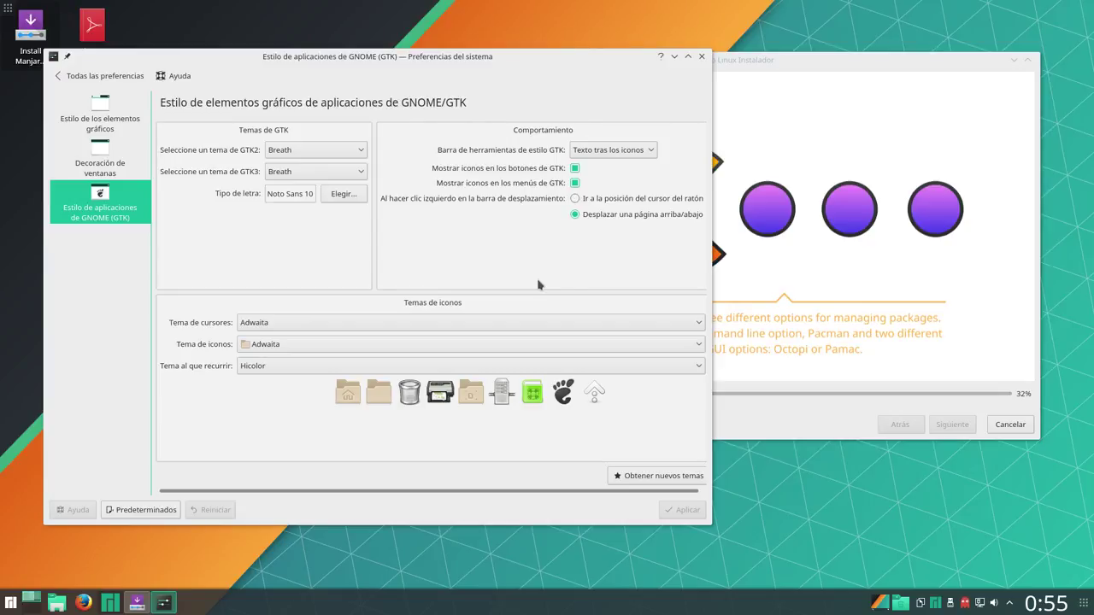
pyautogui.click(702, 61)
pyautogui.moveTo(721, 61); pyautogui.dragTo(705, 53)
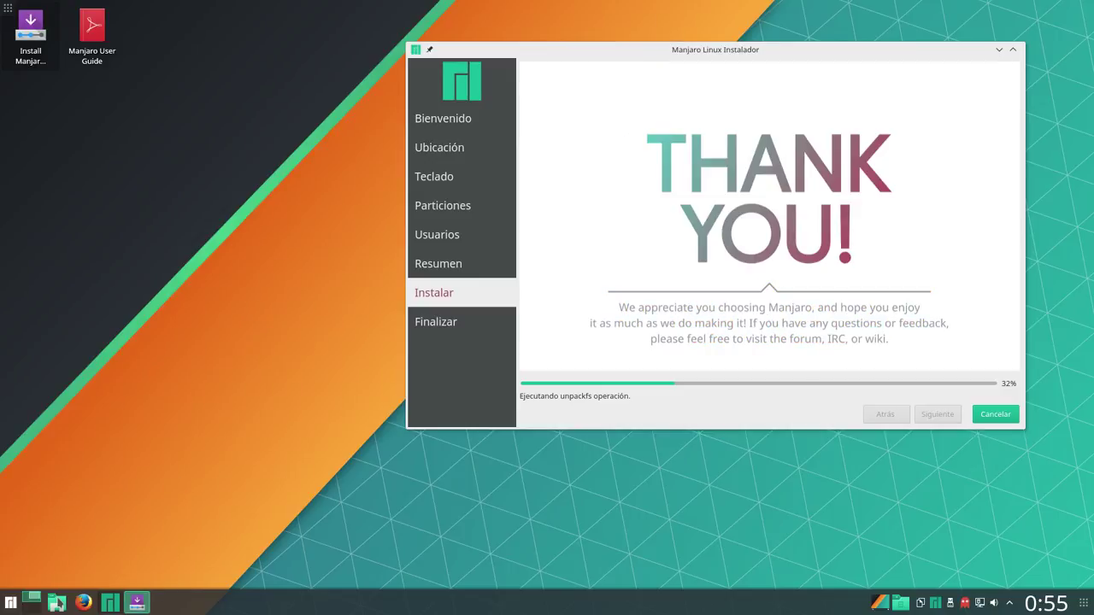
pyautogui.moveTo(58, 604); pyautogui.dragTo(72, 536)
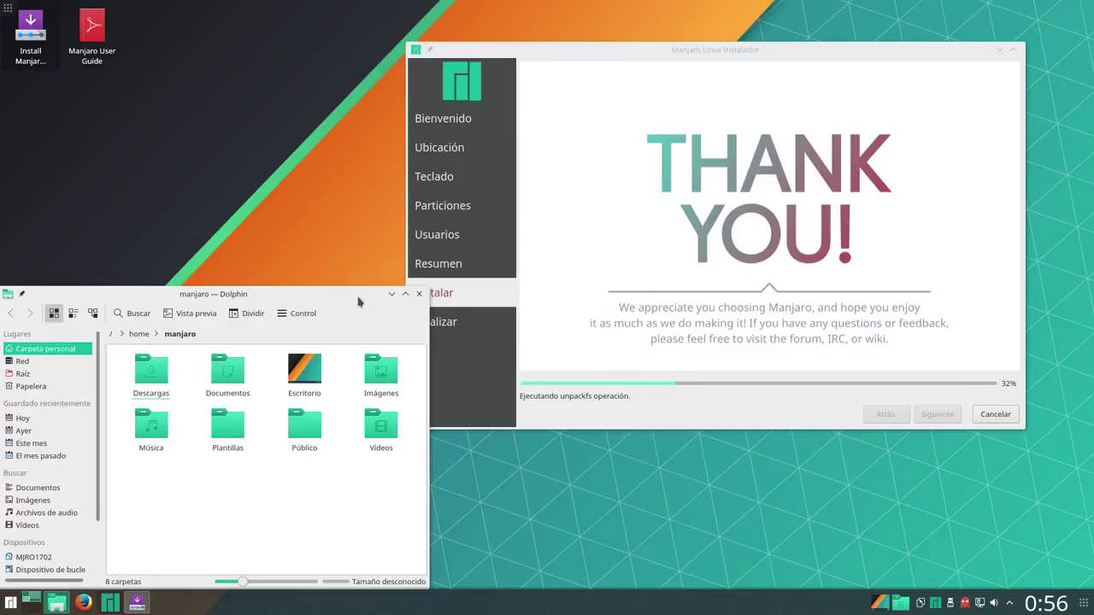
pyautogui.moveTo(359, 300); pyautogui.dragTo(412, 128)
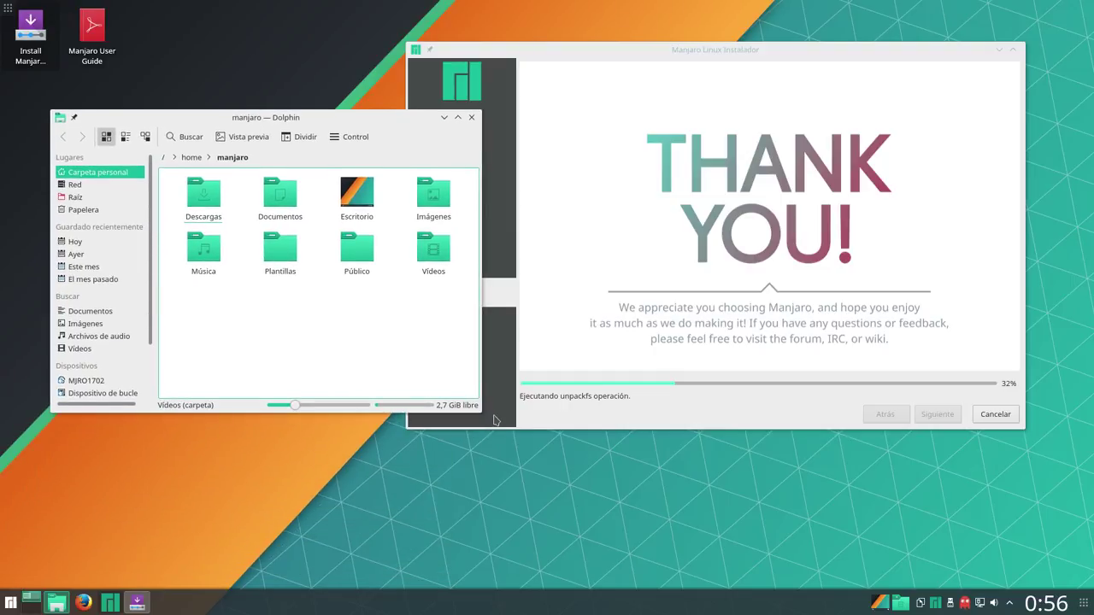
pyautogui.moveTo(481, 413); pyautogui.dragTo(581, 468)
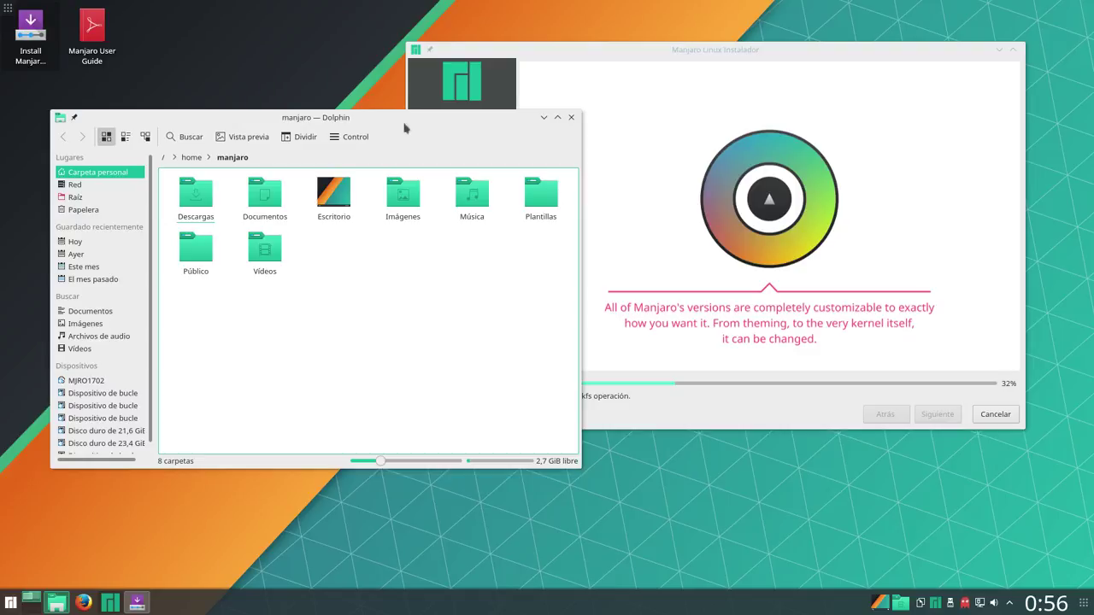
pyautogui.click(572, 118)
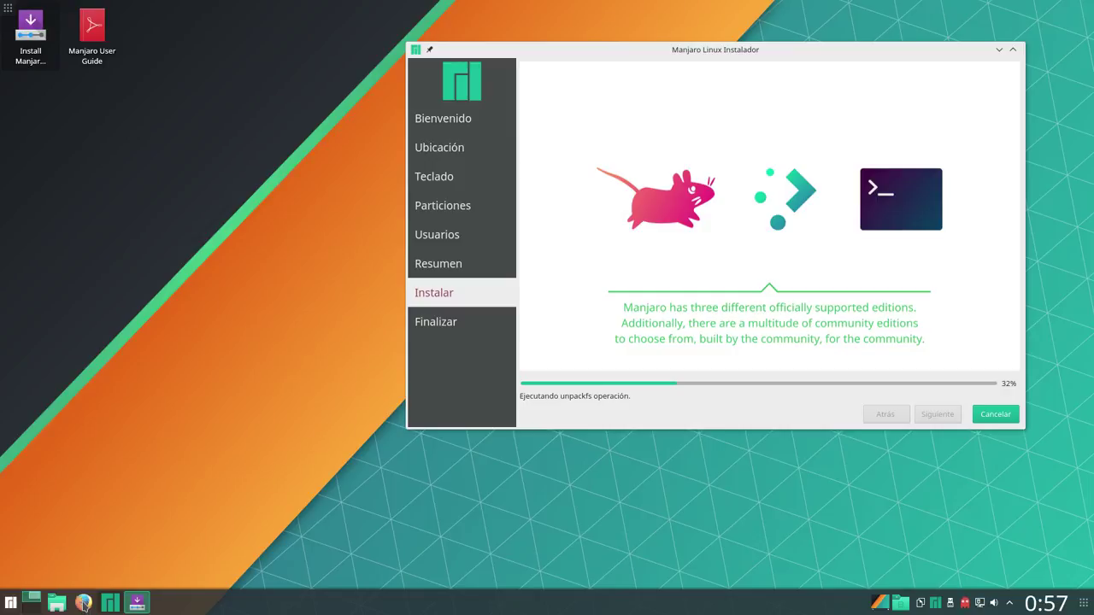
# Launch Firefox from the taskbar while the installation continues in the background
pyautogui.click(83, 603)
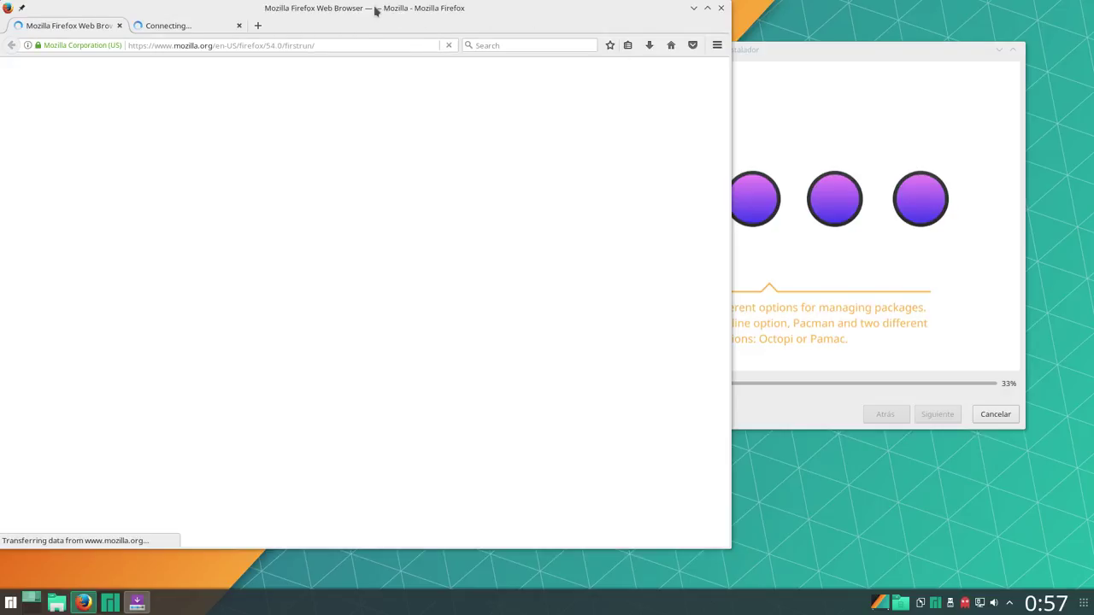
# Shift the browser window right and check the installer's progress before returning to Firefox
pyautogui.moveTo(378, 12); pyautogui.dragTo(408, 28)
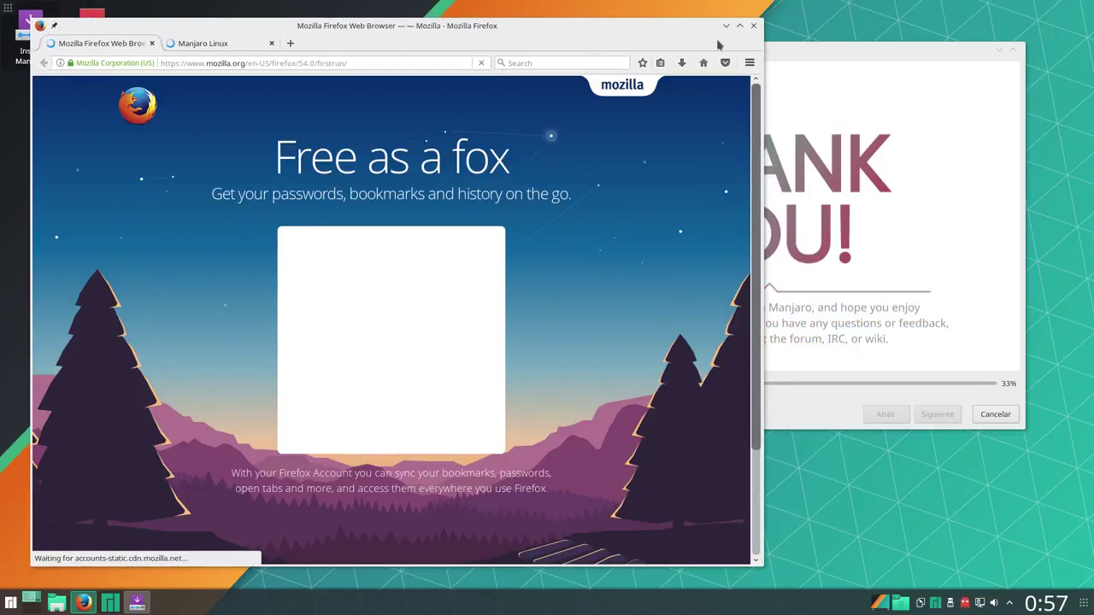
pyautogui.click(844, 55)
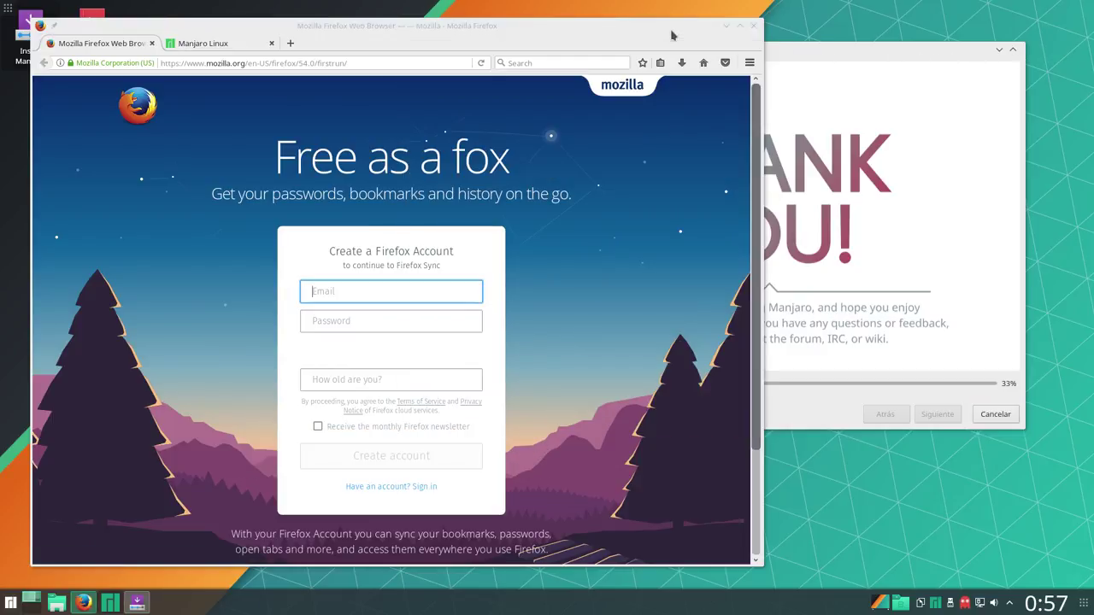
pyautogui.click(673, 36)
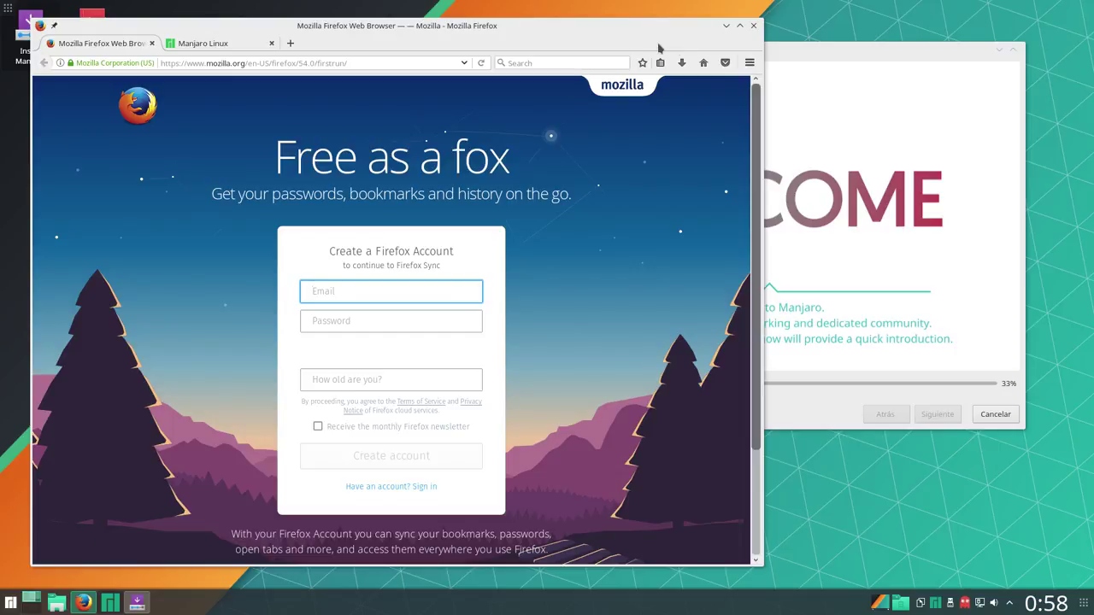
# Look over the manjaro.org page in the Manjaro Linux tab, then close Firefox and both its tabs
pyautogui.click(235, 49)
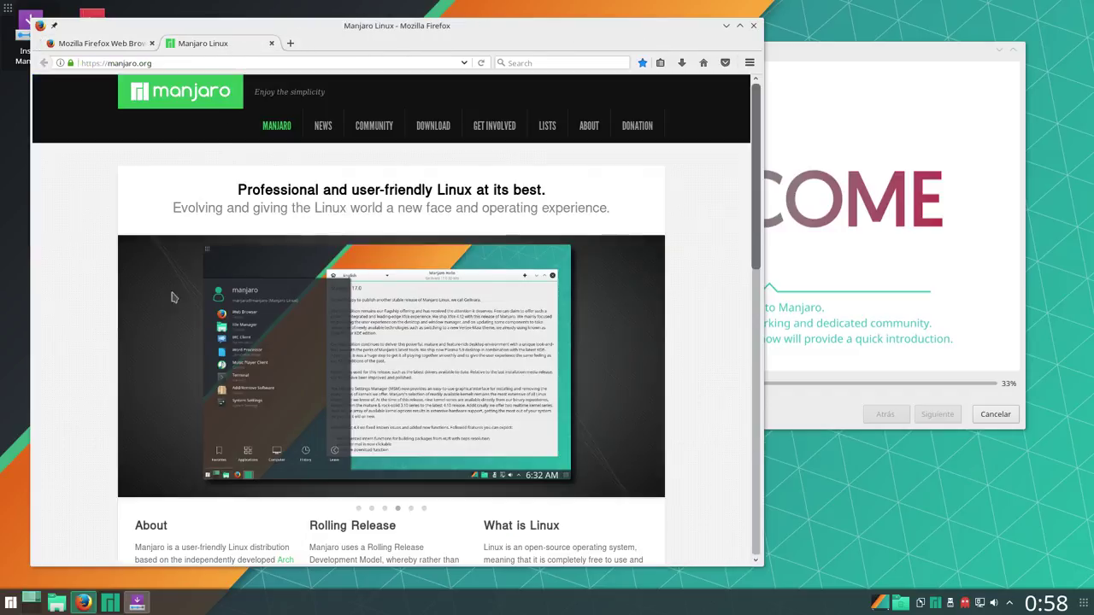
pyautogui.scroll(-5, 201, 273)
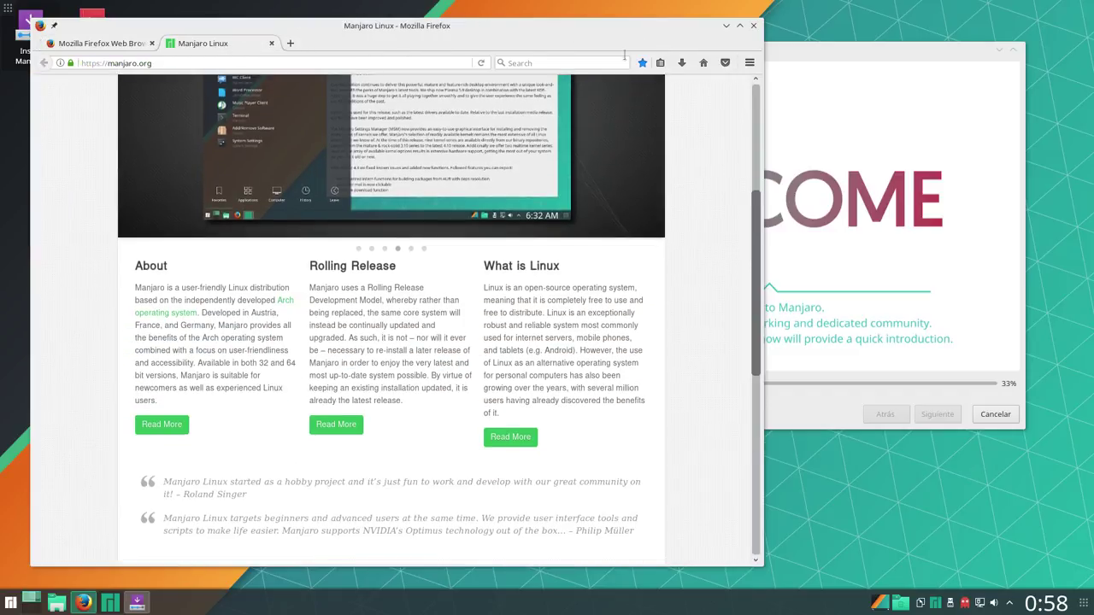
pyautogui.scroll(3, 684, 81)
pyautogui.click(753, 27)
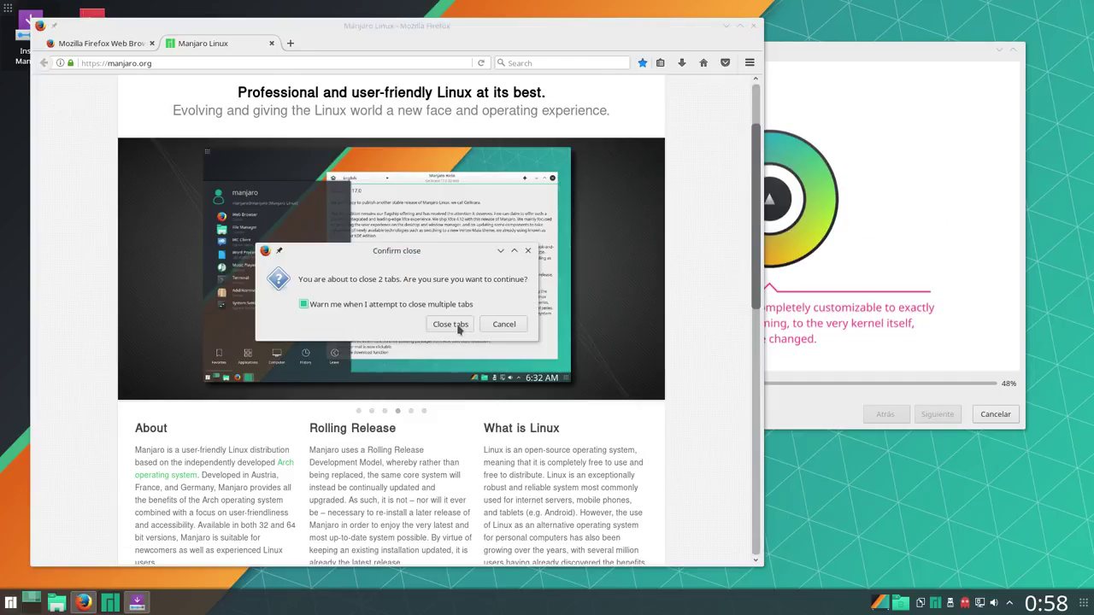
pyautogui.click(458, 327)
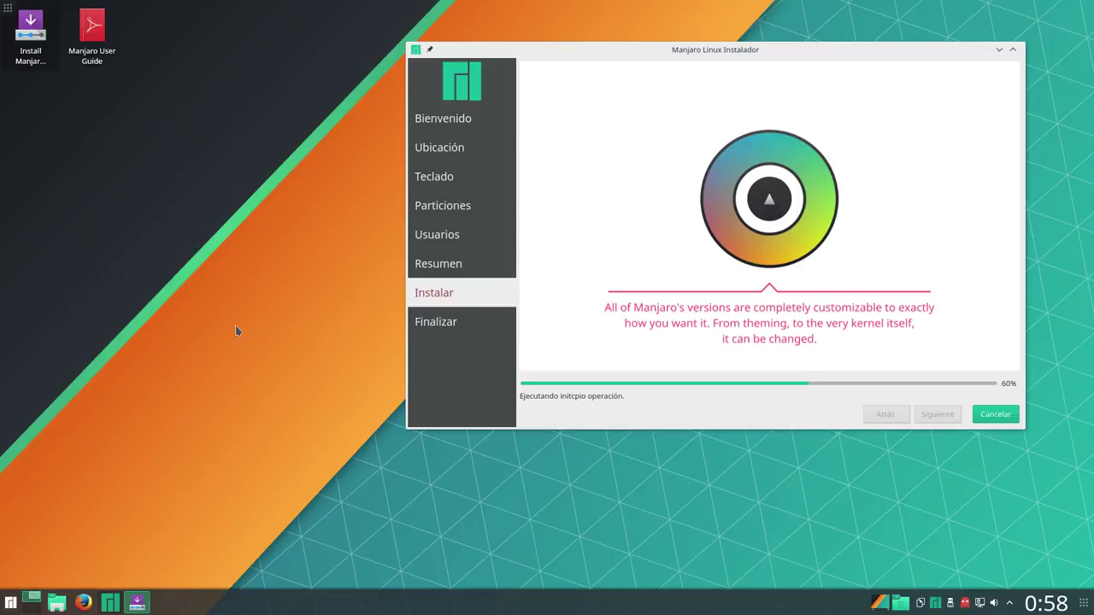